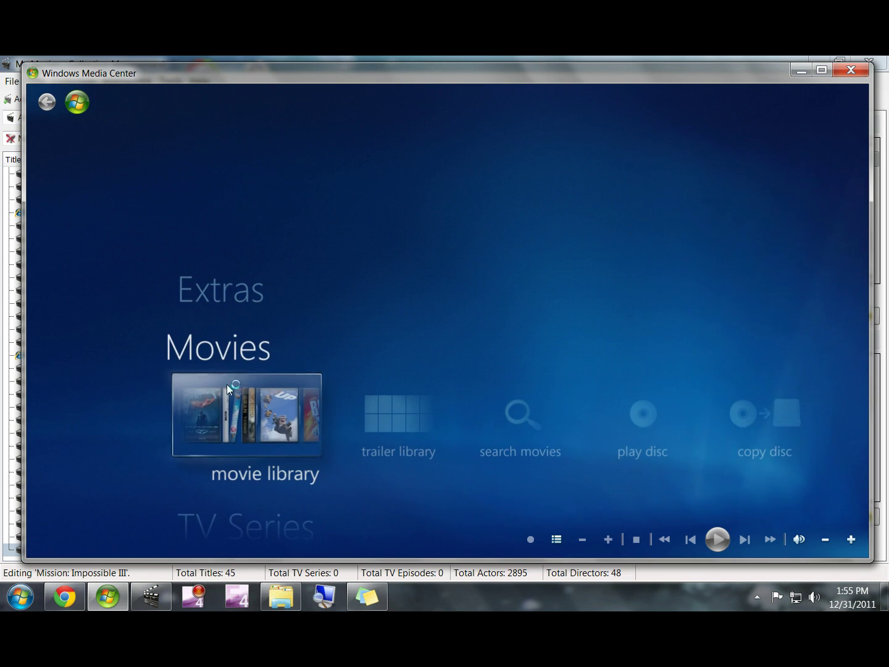
# Open the movie library and scroll the poster grid down to Mission: Impossible III.
pyautogui.click(401, 426)
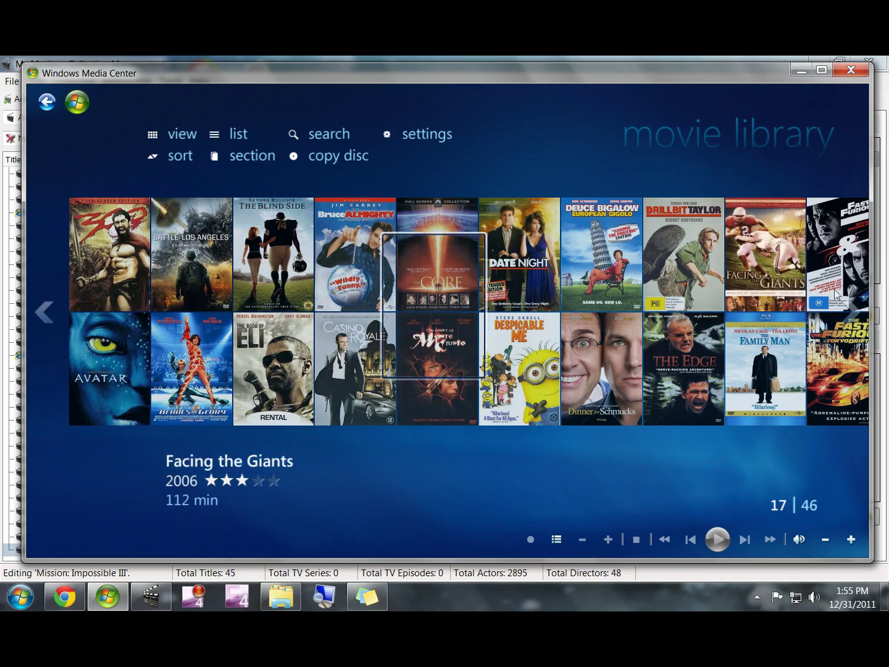
pyautogui.scroll(-7, 854, 317)
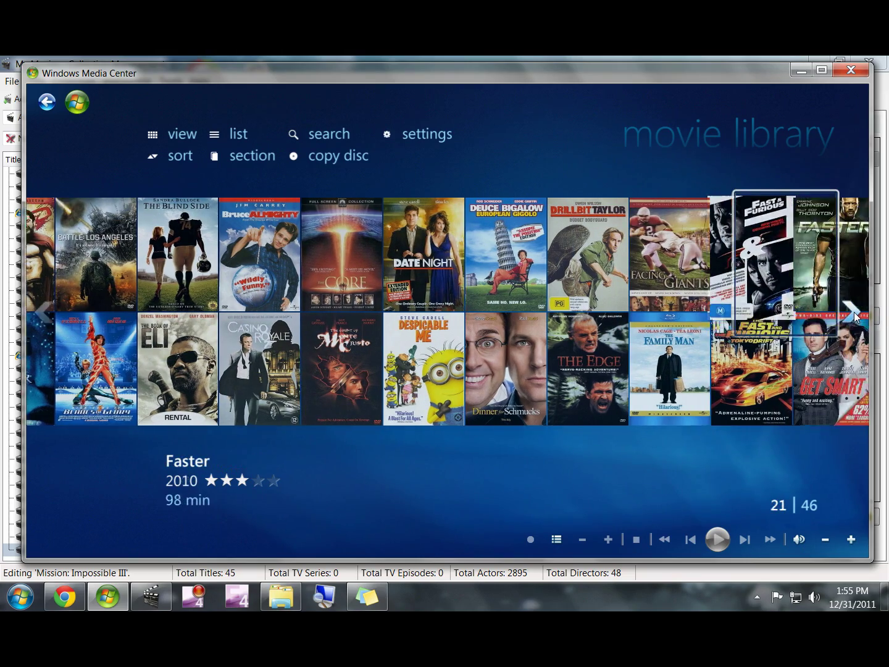
pyautogui.scroll(-4, 853, 317)
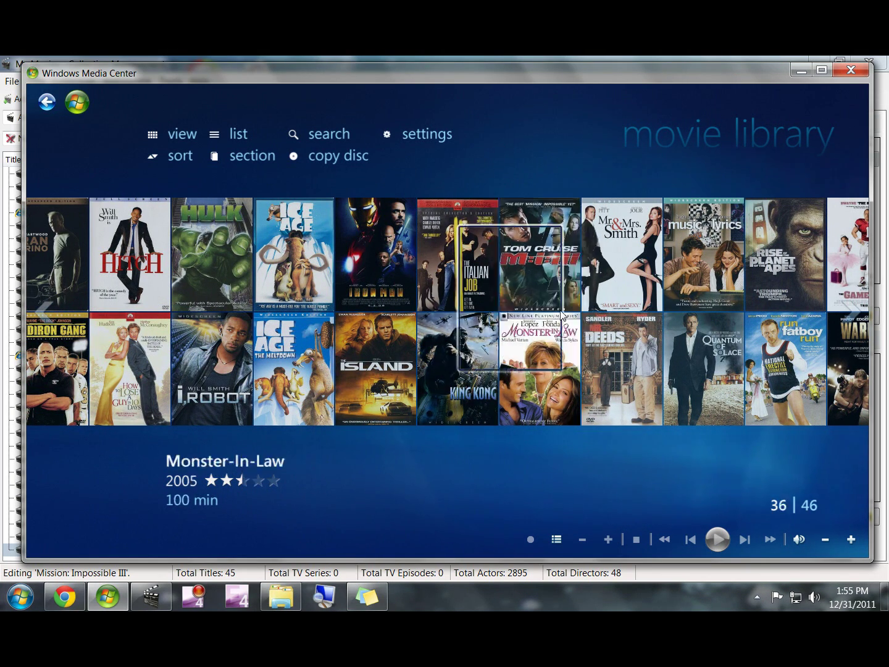
# Open Mission: Impossible III and view its synopsis, cast + crew, extras, similar movies and actions.
pyautogui.click(539, 263)
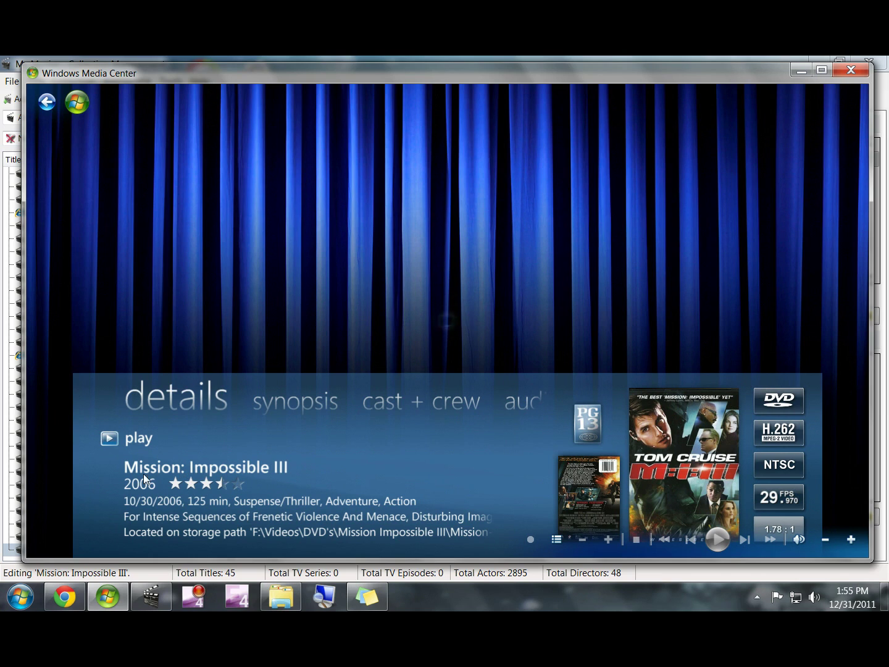
pyautogui.click(304, 406)
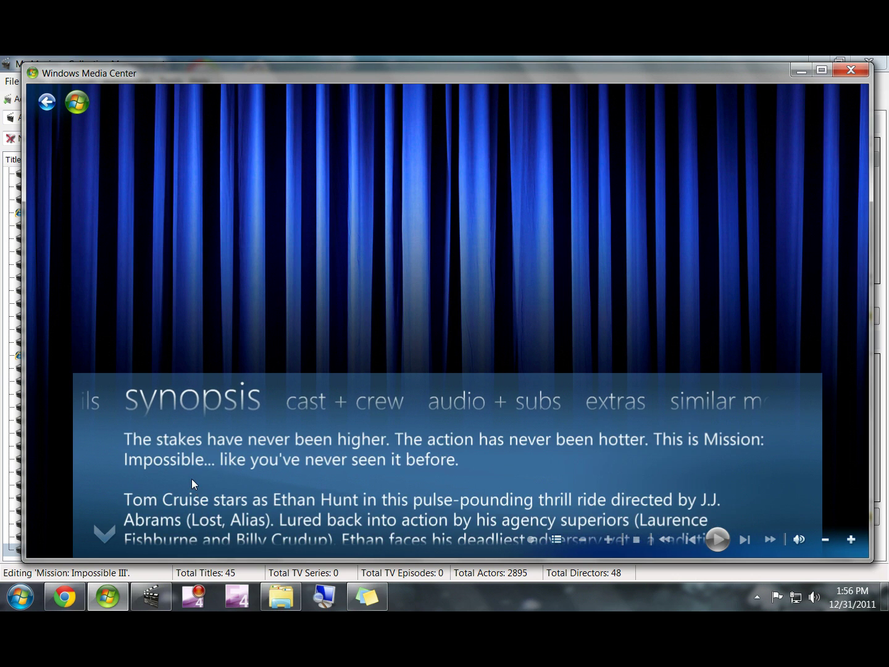
pyautogui.scroll(-2, 192, 478)
pyautogui.scroll(-2, 191, 479)
pyautogui.click(342, 398)
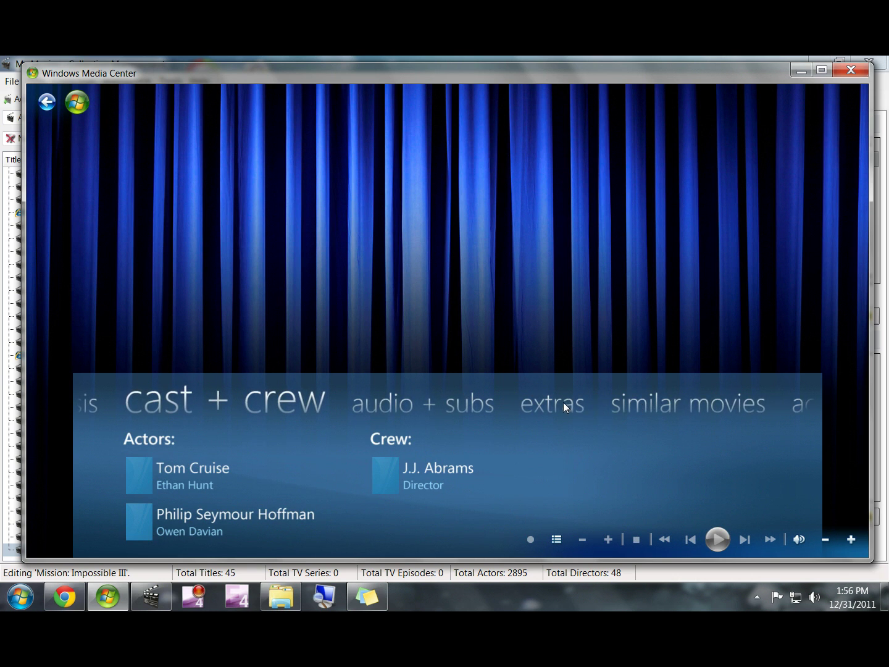
pyautogui.click(564, 402)
pyautogui.click(265, 403)
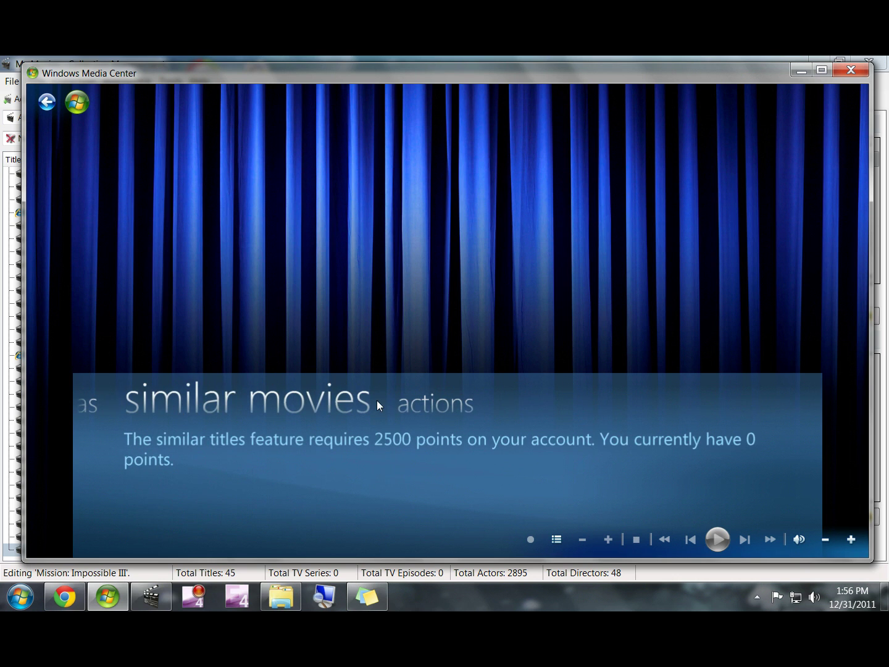
pyautogui.click(405, 402)
# Step back through the sections to the movie's details overview.
pyautogui.click(98, 403)
pyautogui.click(97, 404)
pyautogui.click(98, 404)
pyautogui.click(98, 404)
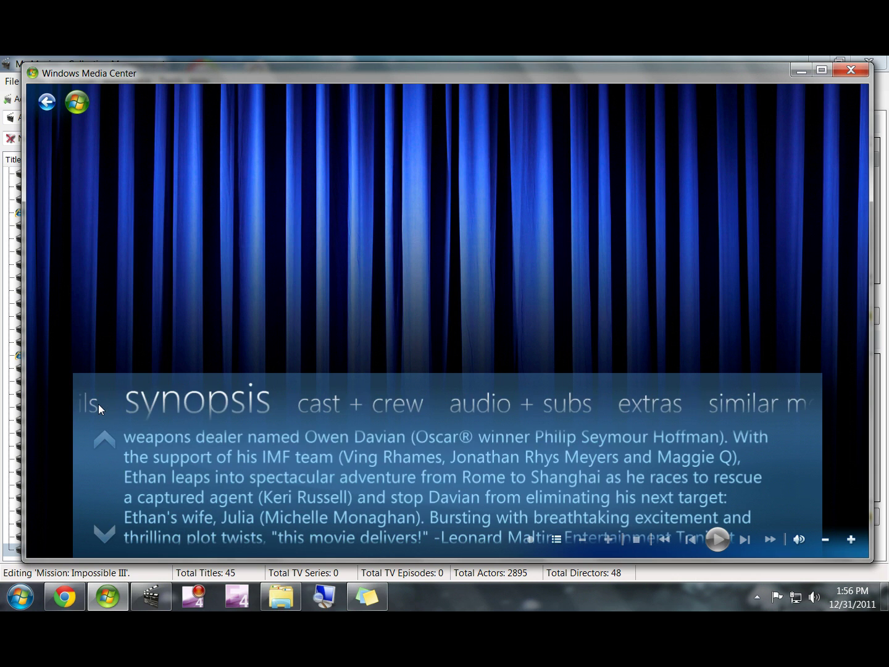
pyautogui.click(98, 404)
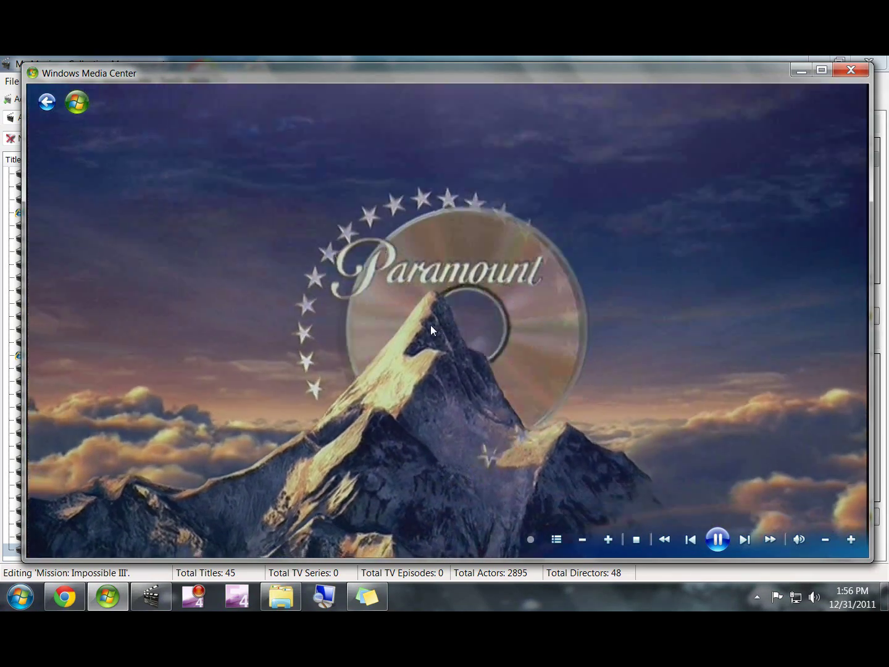
# Show the program info overlay (Mission: Impossible III, 2006, 2 hr 5 min) over the playing movie.
pyautogui.click(351, 348)
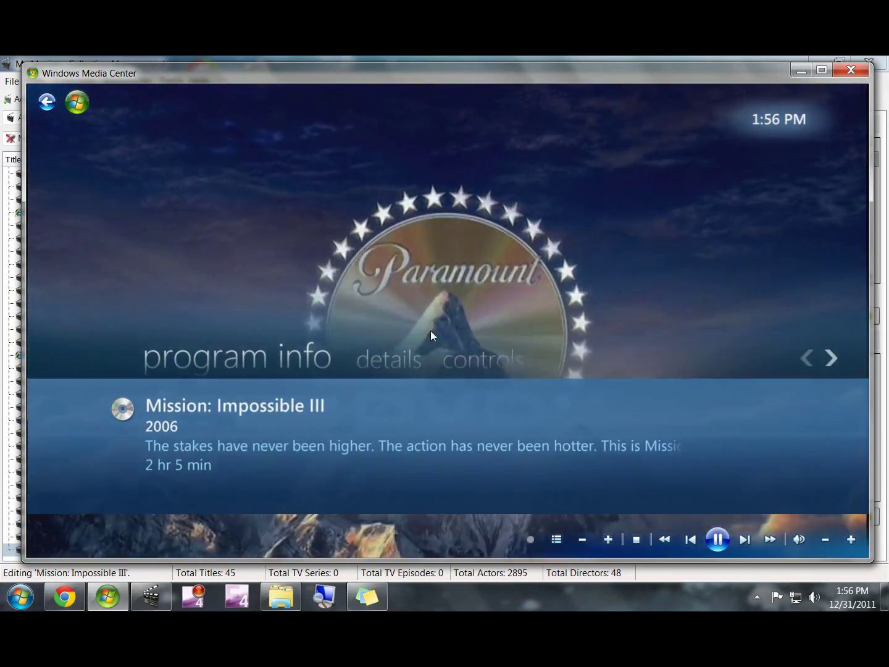
# Bring up the video zoom options from the playback controls.
pyautogui.click(483, 356)
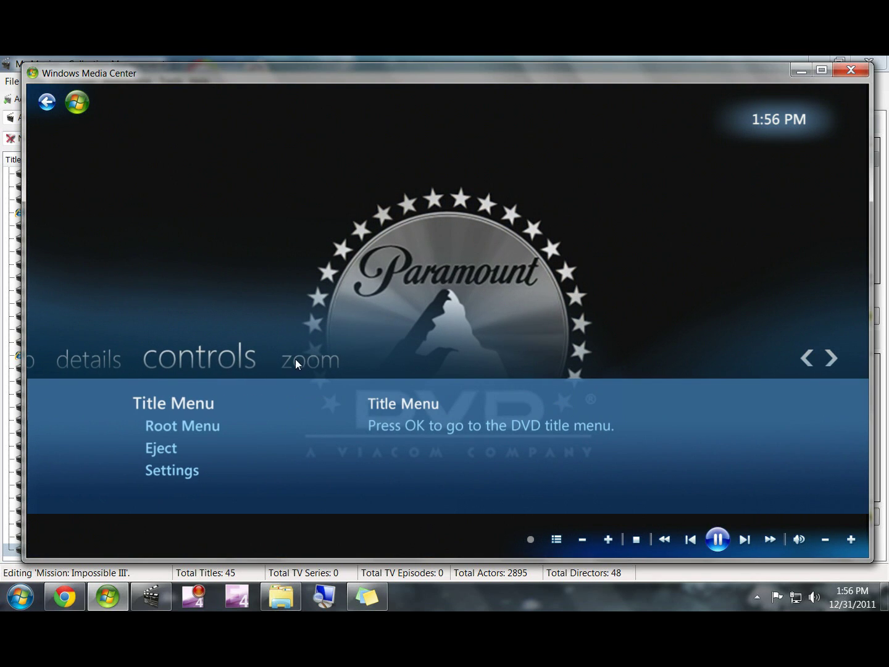
pyautogui.click(296, 358)
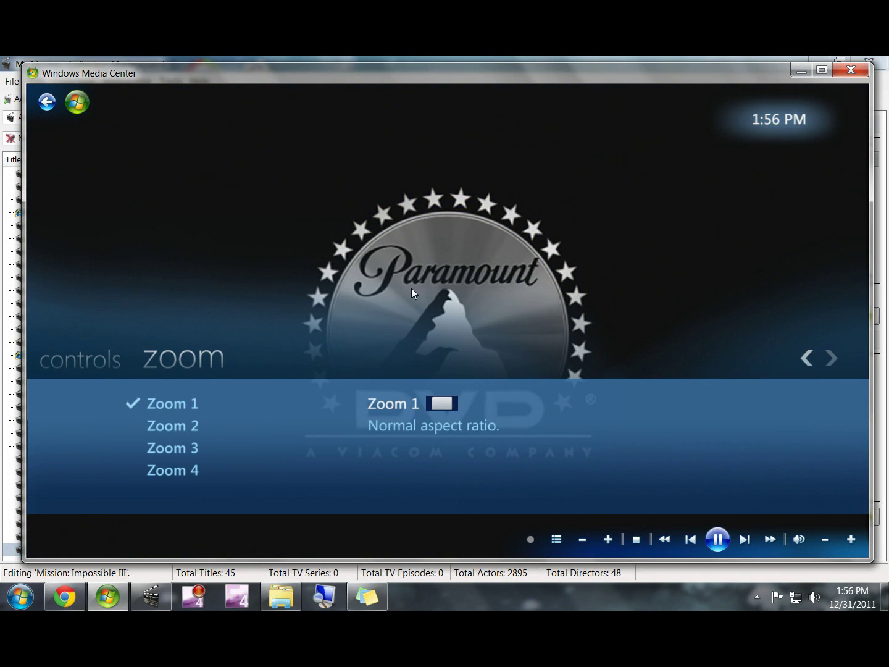
pyautogui.click(251, 346)
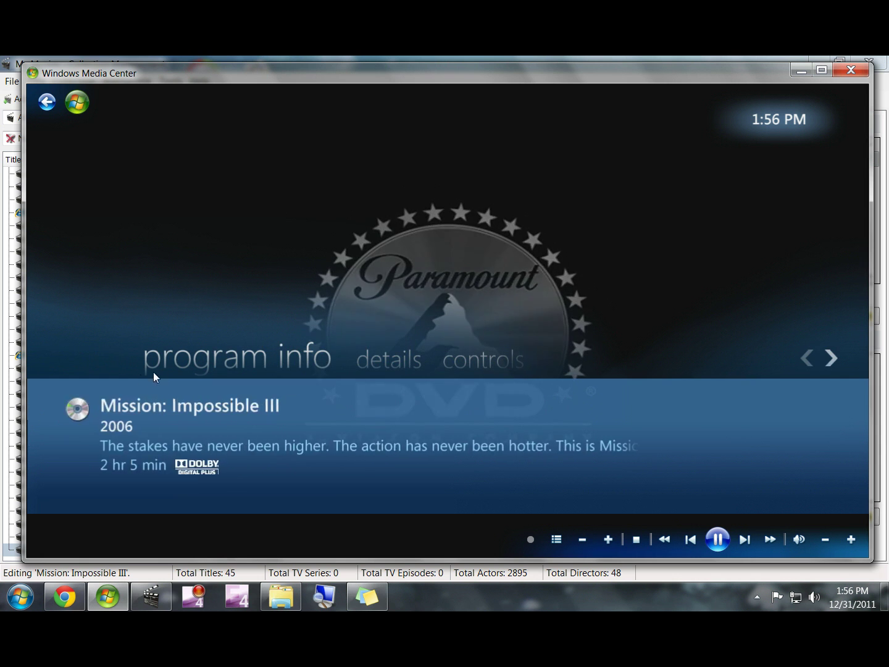
pyautogui.click(398, 357)
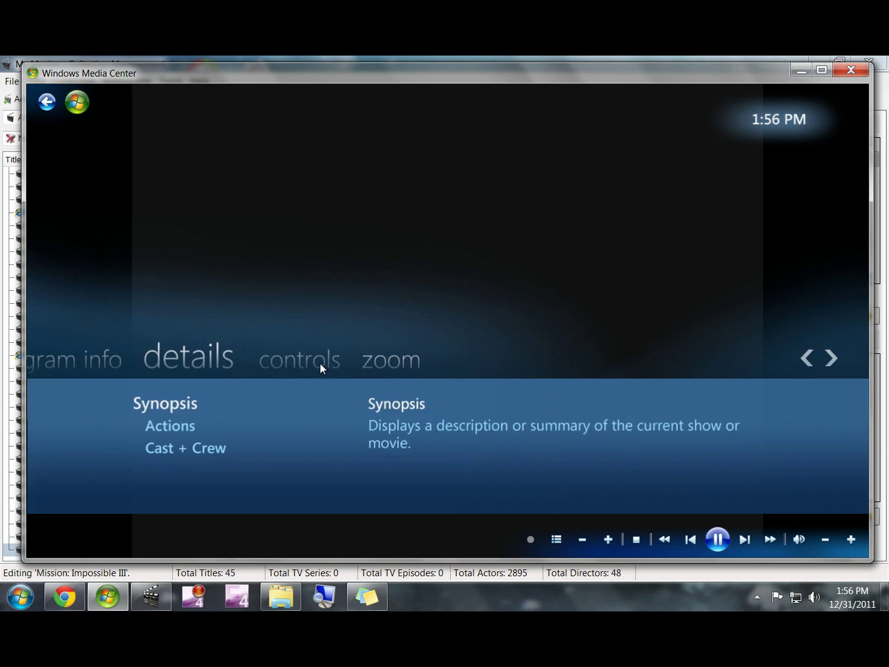
pyautogui.click(320, 364)
pyautogui.click(337, 362)
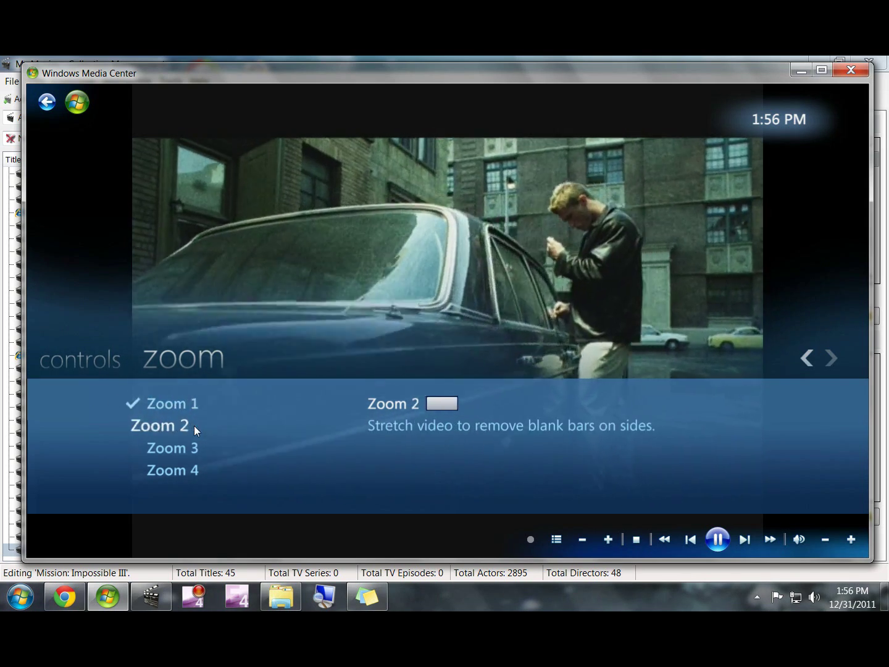
# Compare Zoom 2, Zoom 3 and Zoom 4, then resume full-window playback stretched at Zoom 4.
pyautogui.click(166, 424)
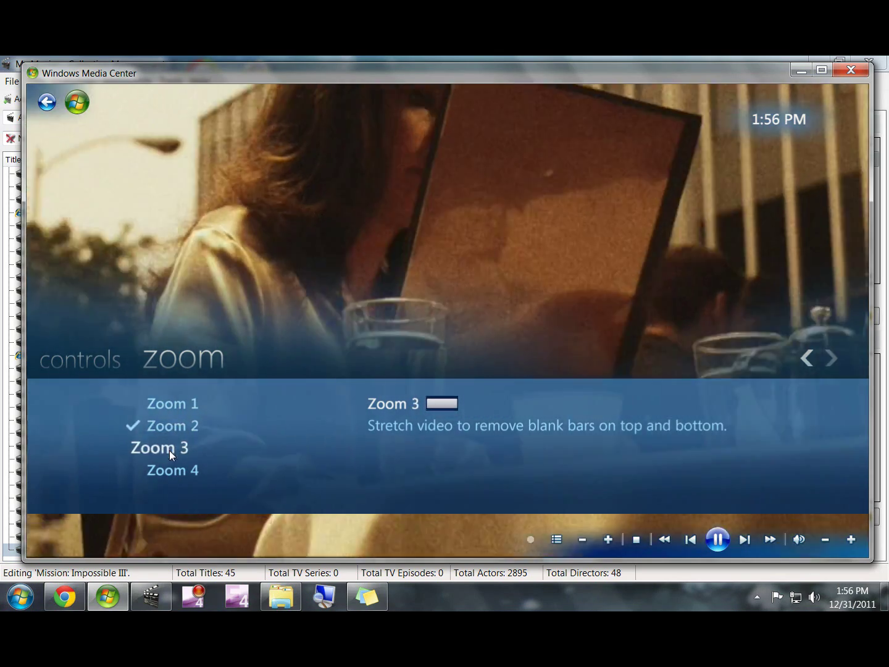
pyautogui.click(169, 450)
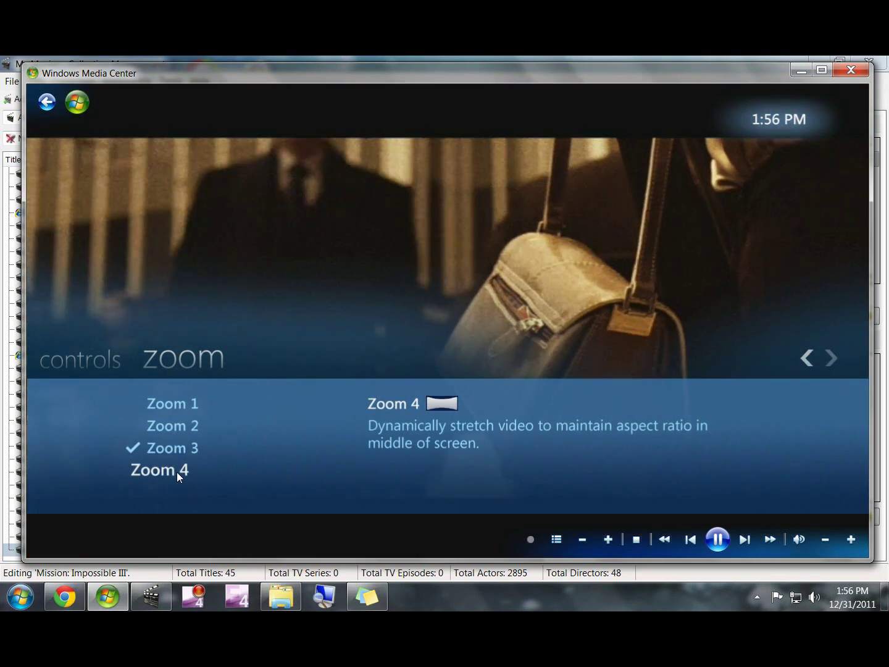
pyautogui.click(175, 424)
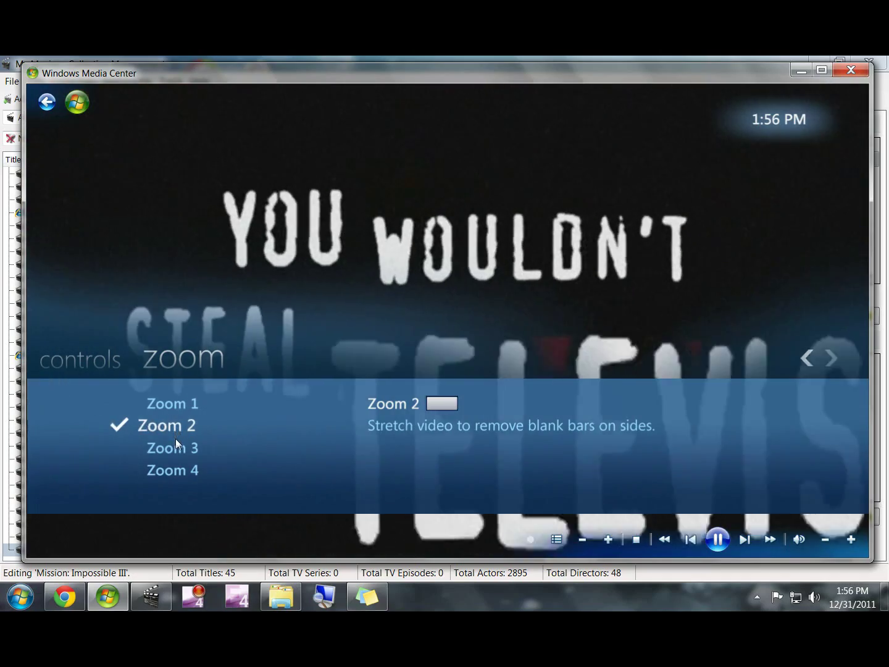
pyautogui.click(177, 449)
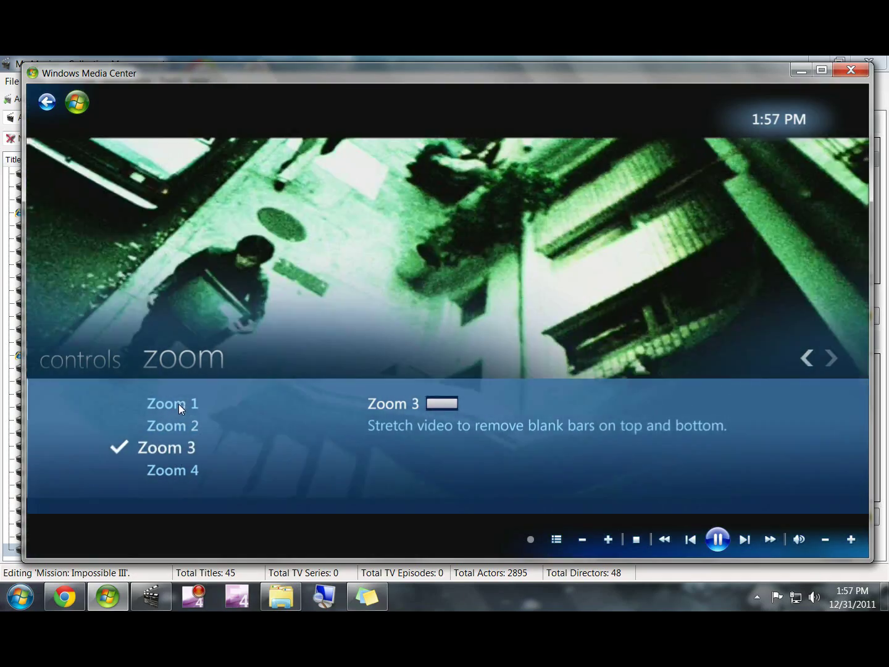
pyautogui.click(179, 404)
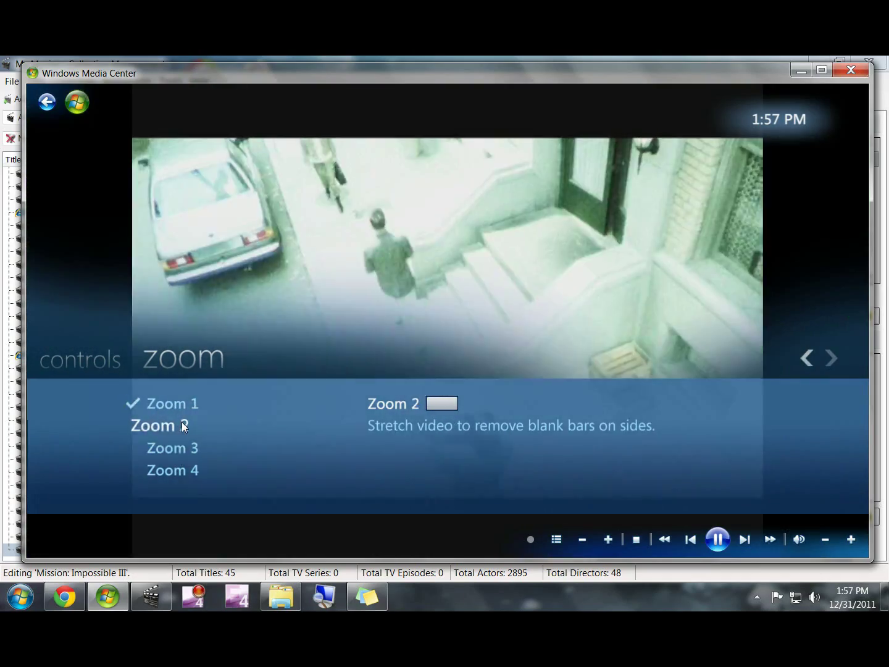
pyautogui.click(181, 421)
pyautogui.click(178, 451)
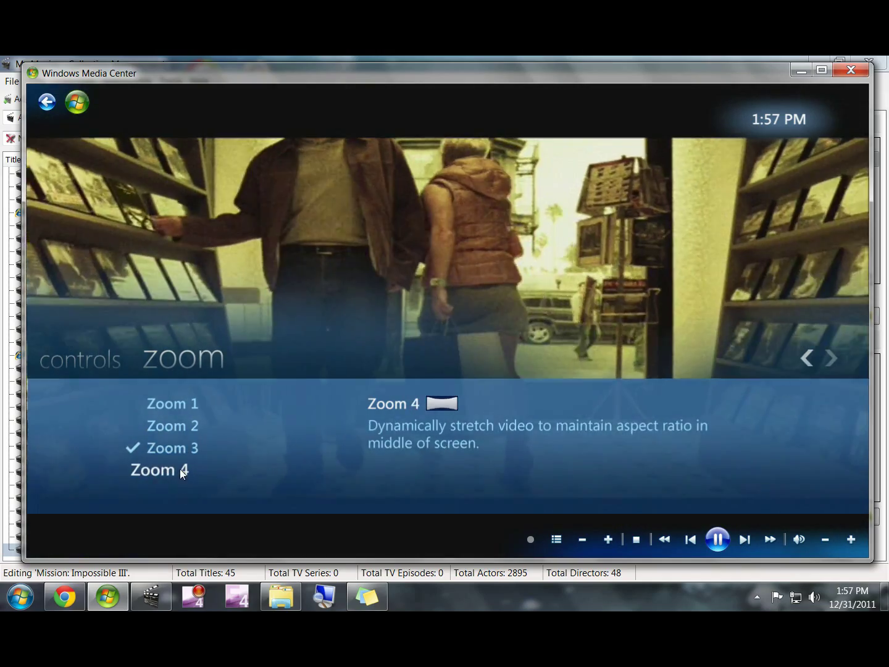
pyautogui.click(180, 469)
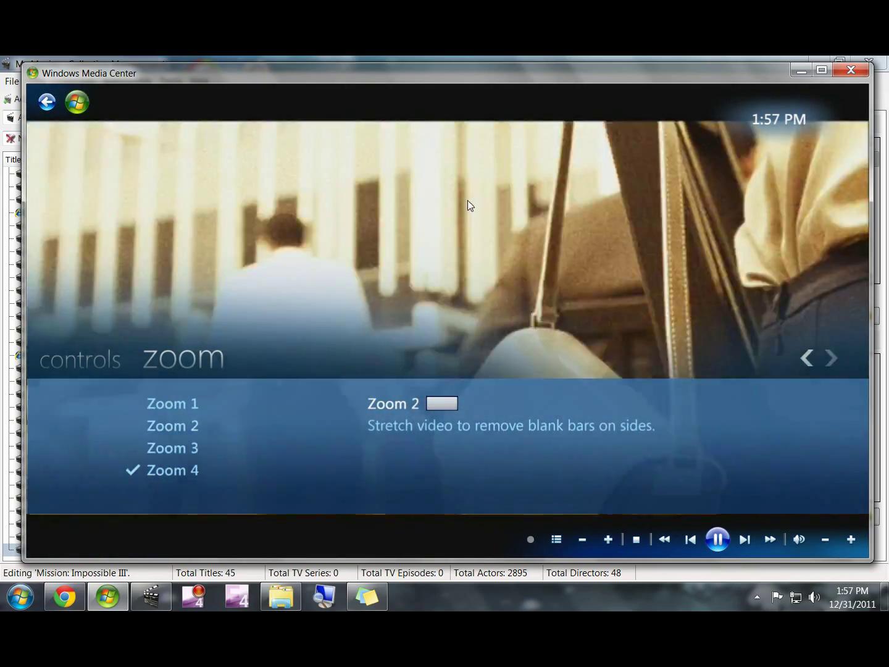
pyautogui.click(467, 200)
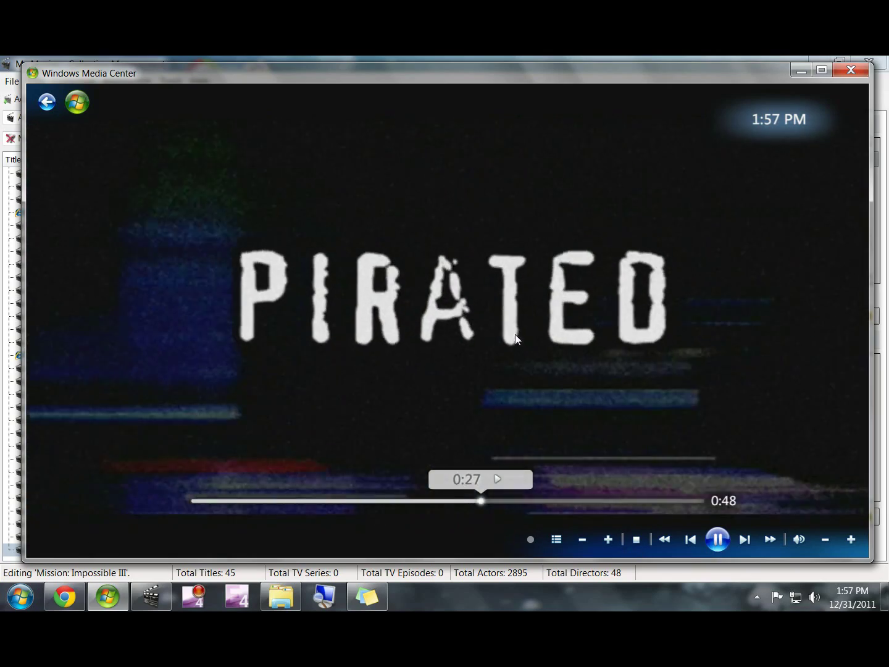
# Bring up the disc's Title Menu from the playback controls, then close Media Center.
pyautogui.rightClick(515, 338)
pyautogui.click(503, 364)
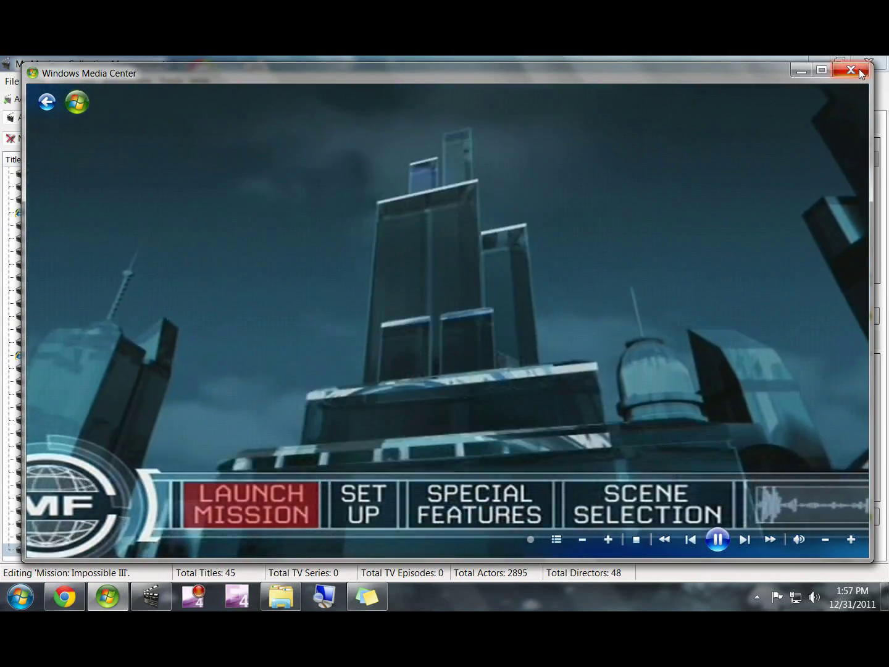
pyautogui.click(851, 69)
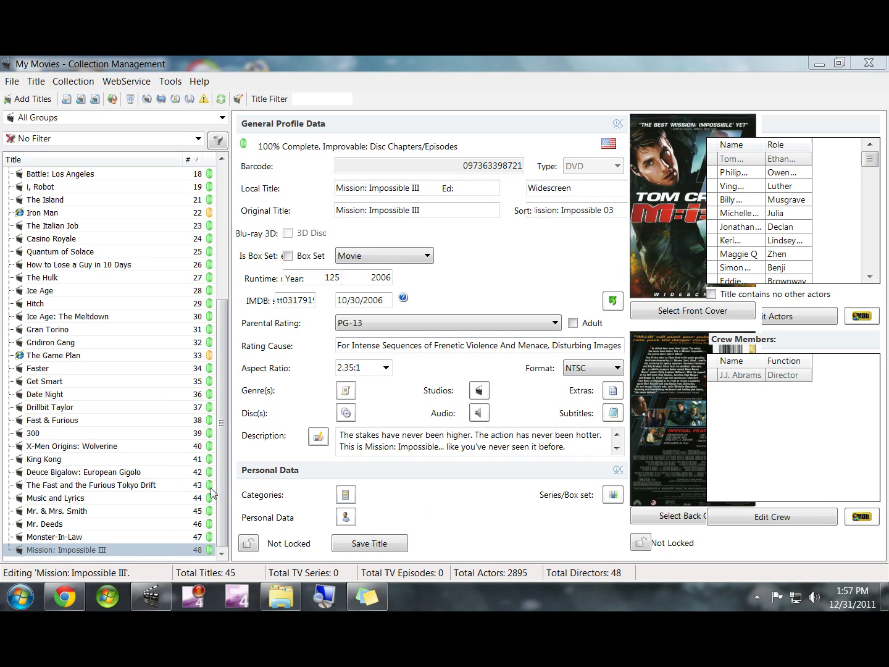
# Open the Bruce Almighty profile (PG-13, 2003) and decline contributing it to the WebService.
pyautogui.moveTo(226, 479); pyautogui.dragTo(226, 340)
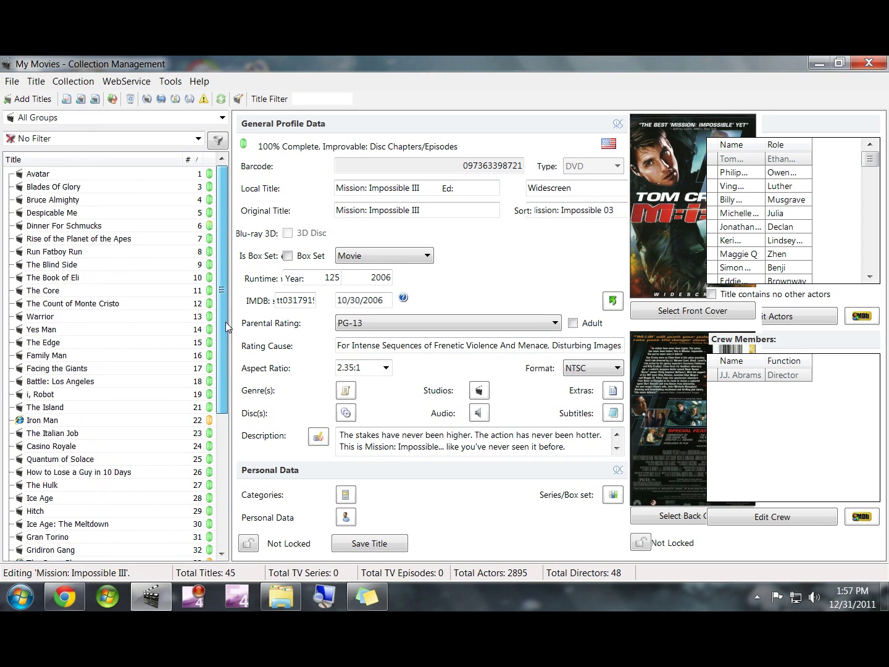
pyautogui.click(79, 178)
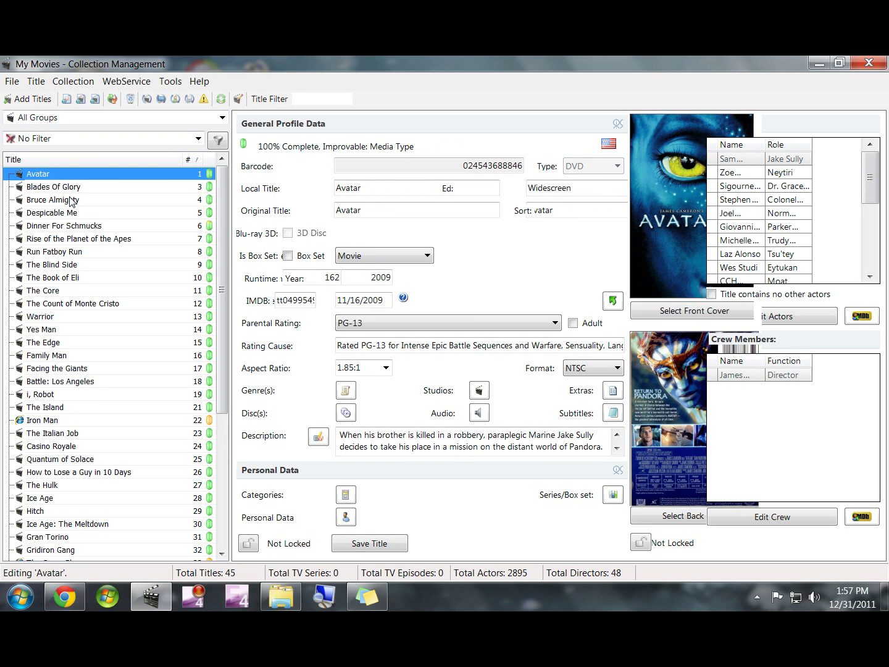
pyautogui.press('Down')
pyautogui.press('Down')
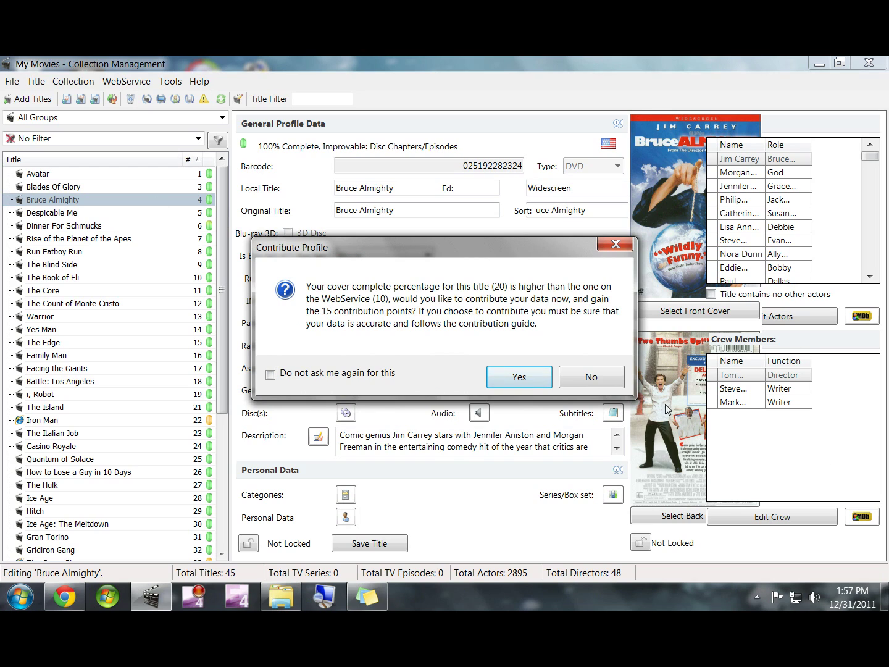
pyautogui.click(622, 376)
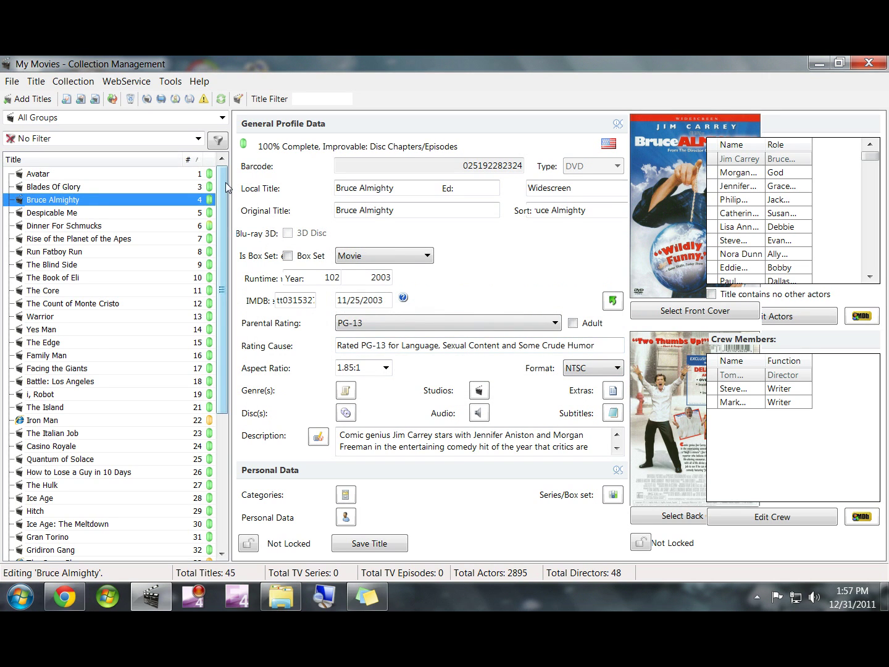
pyautogui.scroll(-5, 205, 182)
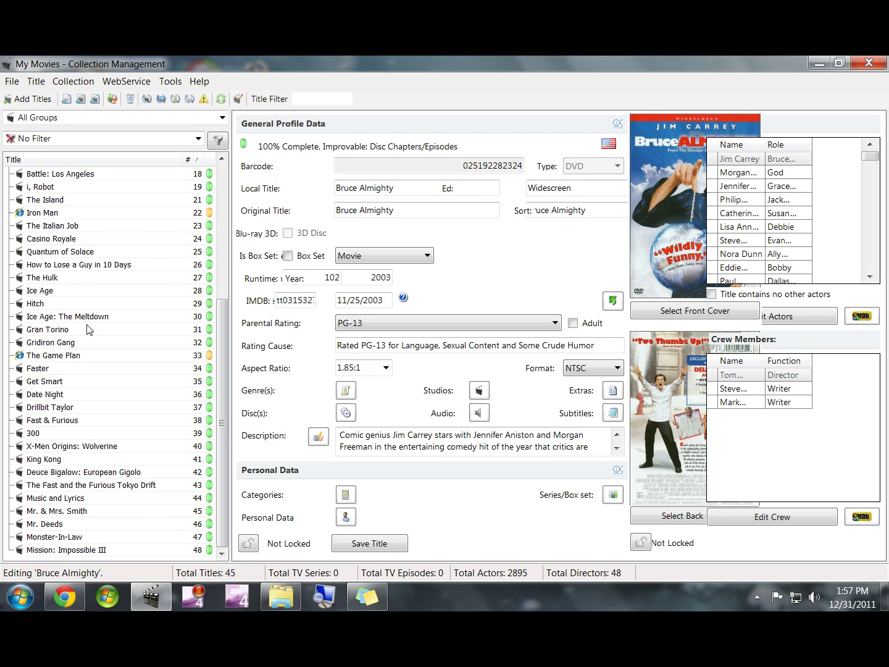
# Select The Game Plan in the title list to show its profile.
pyautogui.click(84, 356)
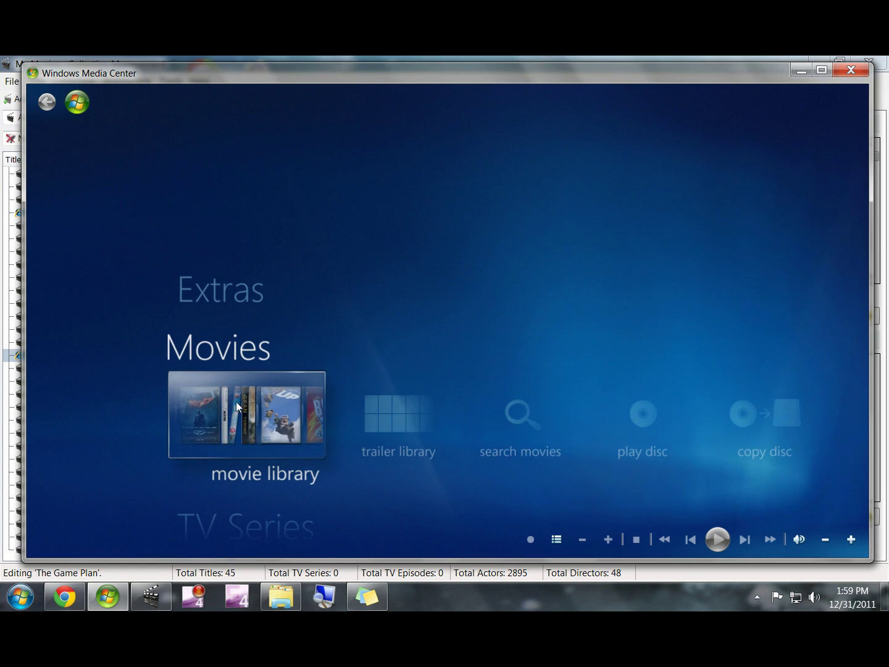
# Try the Covers and details library view, dismiss the 500-points message, and close Media Center.
pyautogui.press('Return')
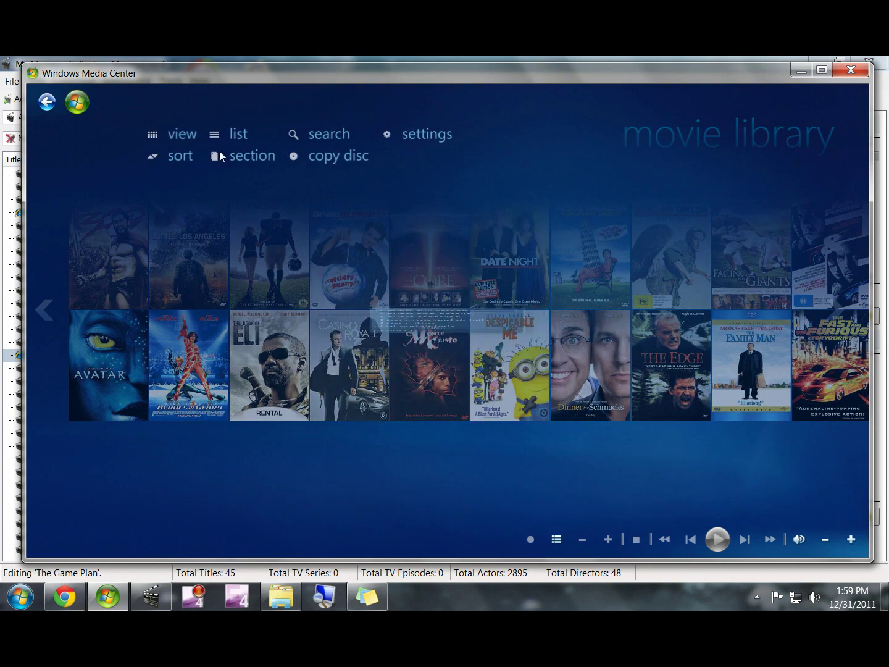
pyautogui.click(219, 151)
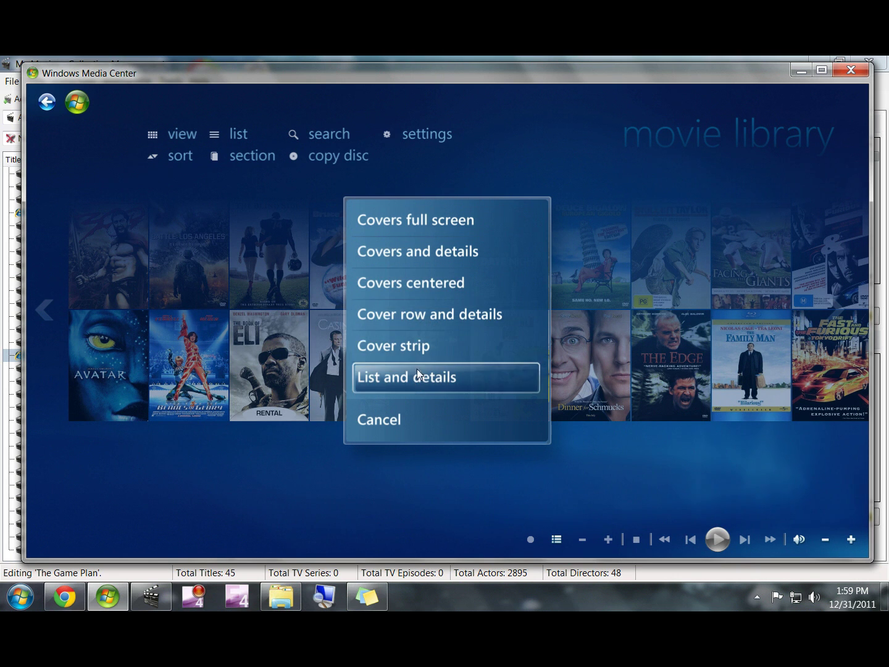
pyautogui.click(392, 258)
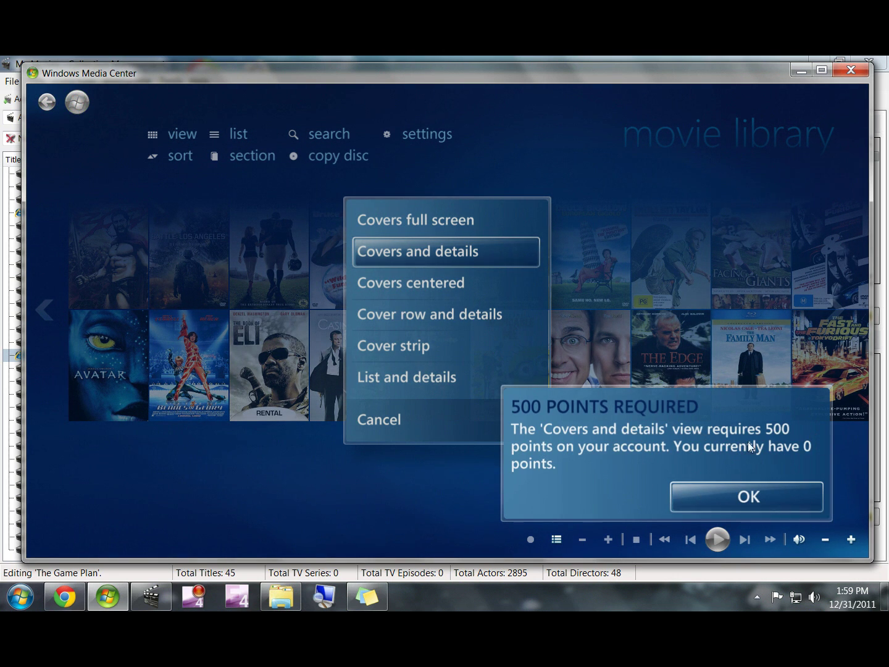
pyautogui.click(757, 495)
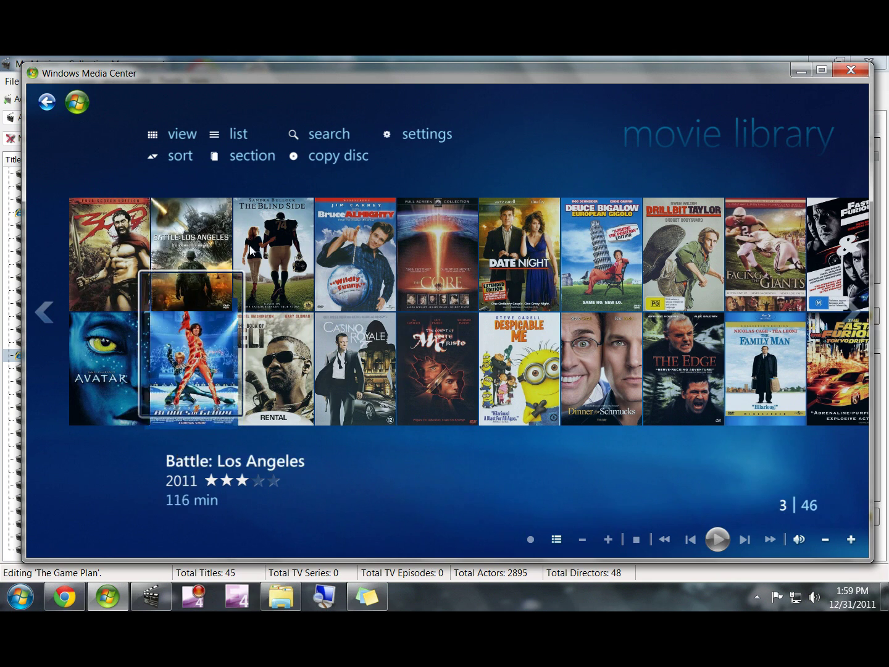
pyautogui.click(848, 69)
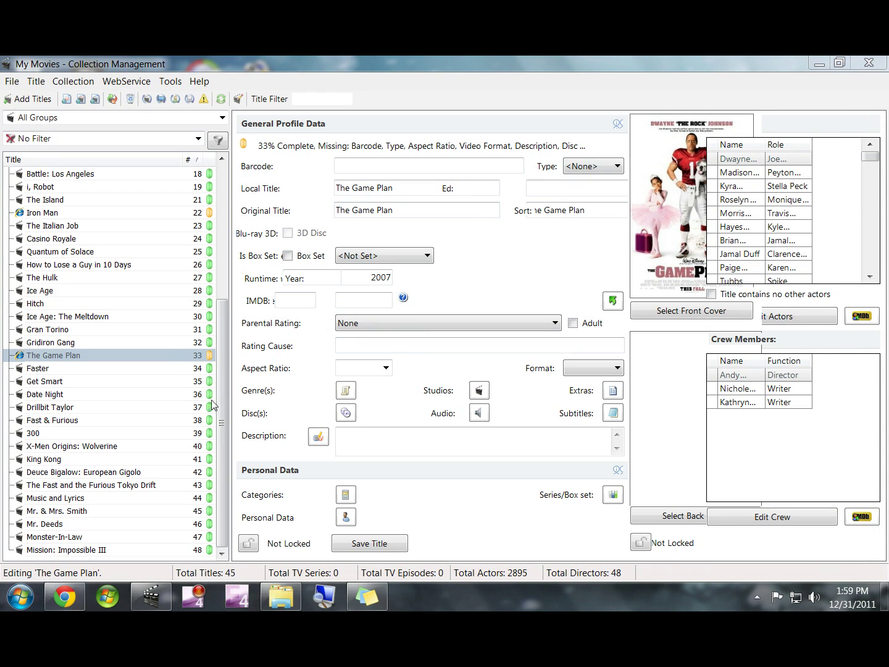
# Reopen the Mission: Impossible III profile, then minimize My Movies to reveal the desktop.
pyautogui.click(111, 550)
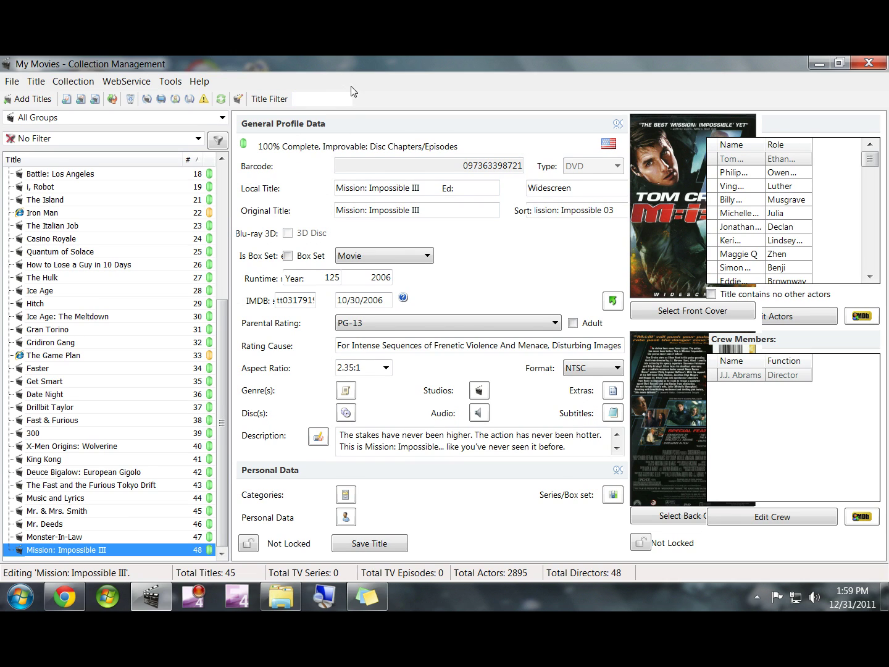
pyautogui.press('Tab')
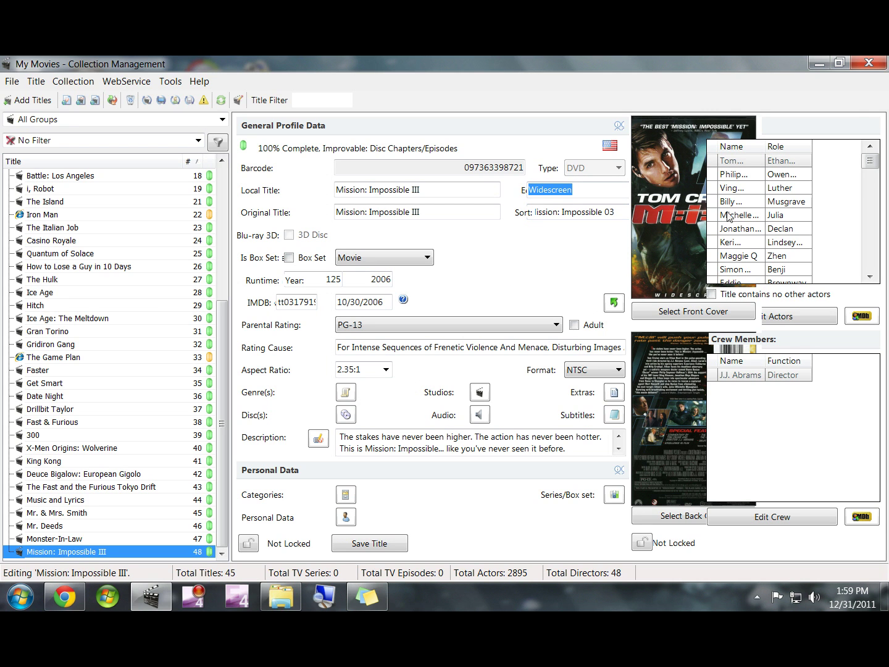
pyautogui.click(816, 63)
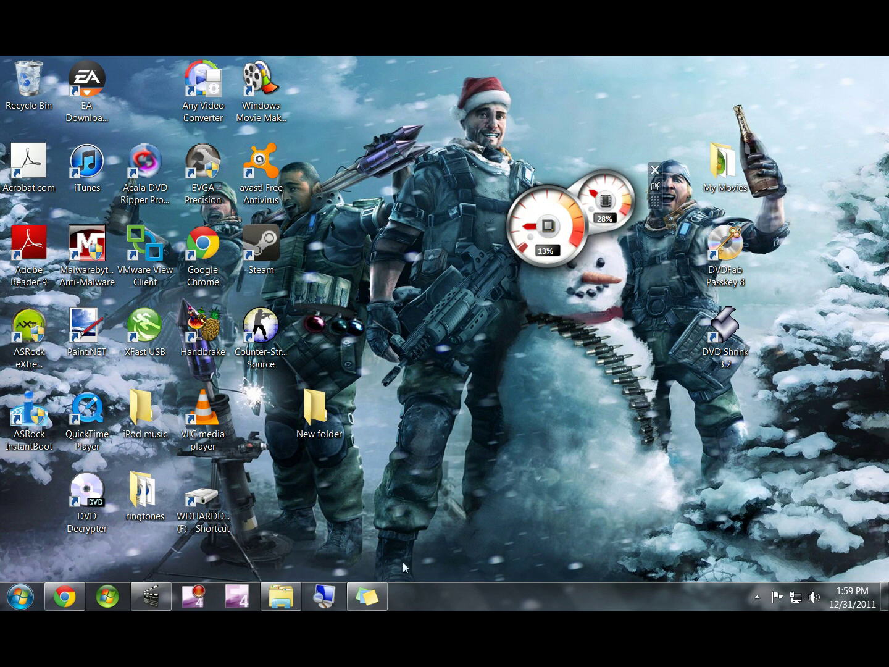
# Bring up the "DIDN'T WORK???" sticky note, then move and enlarge it to show all steps.
pyautogui.click(367, 596)
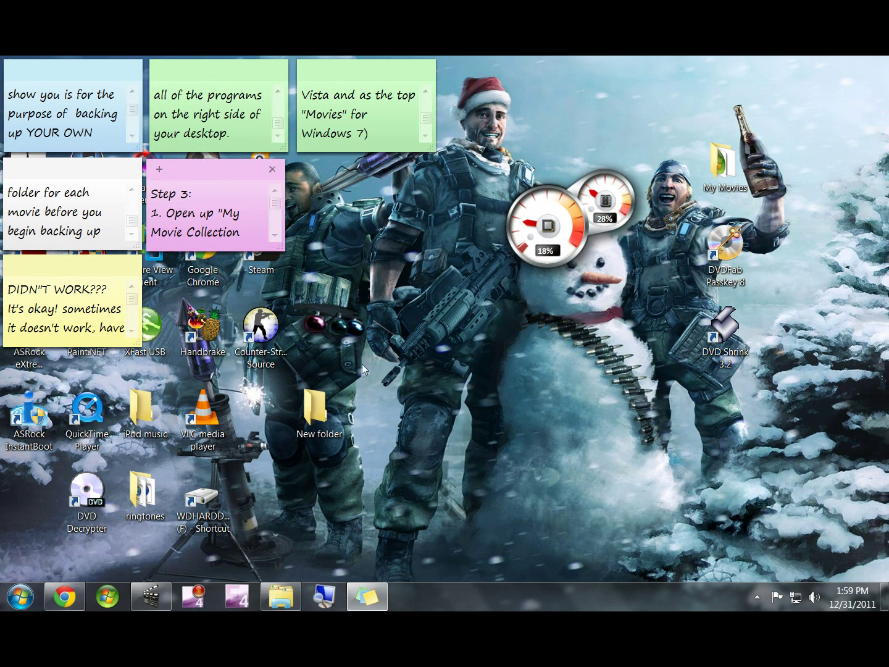
pyautogui.moveTo(90, 272)
pyautogui.mouseDown()
pyautogui.moveTo(80, 261)
pyautogui.moveTo(86, 275)
pyautogui.moveTo(103, 275)
pyautogui.mouseUp()
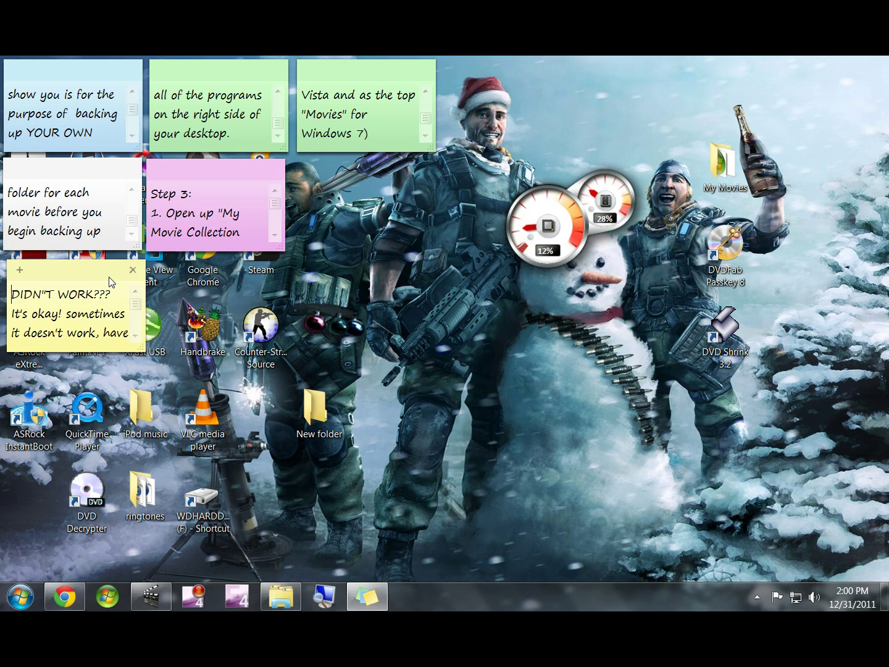
pyautogui.click(137, 347)
pyautogui.moveTo(137, 347); pyautogui.dragTo(757, 575)
pyautogui.moveTo(568, 275); pyautogui.dragTo(572, 91)
pyautogui.moveTo(758, 383); pyautogui.dragTo(831, 501)
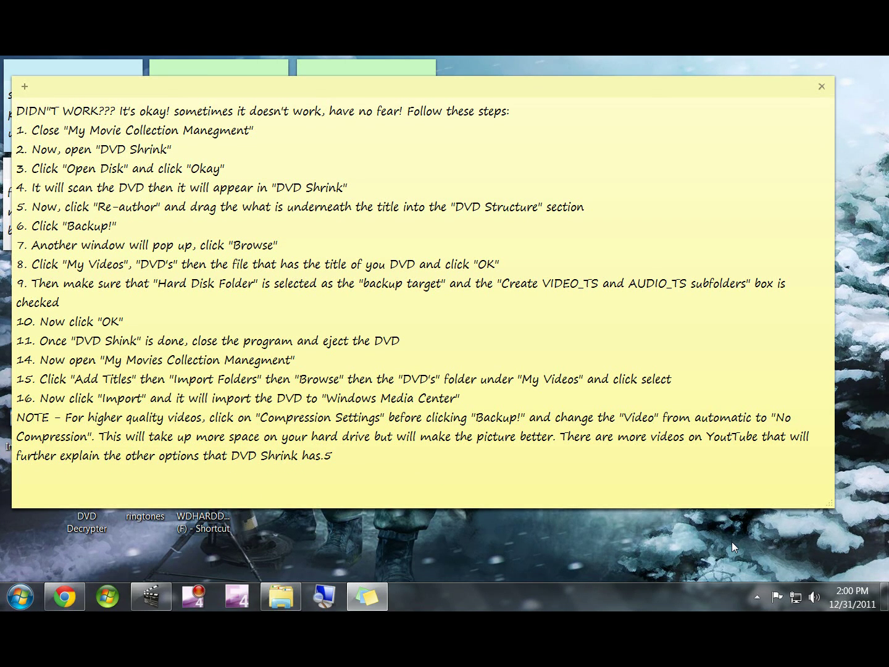
# Bring My Movies Collection Management, showing the Mission: Impossible III profile, back in front.
pyautogui.click(142, 605)
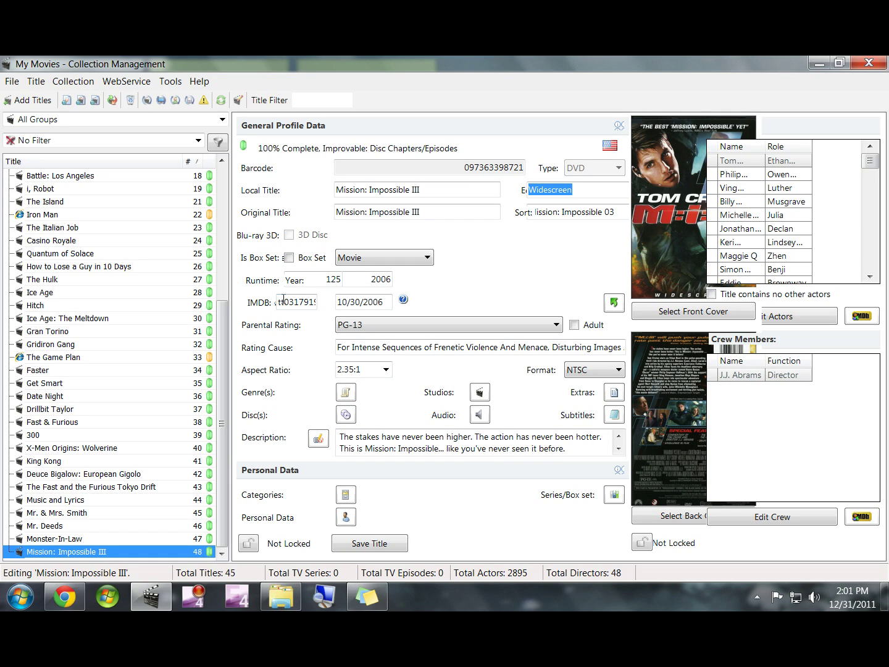
# Shrink the Sticky Notes instructions slightly, then return to My Movies showing the Monsters, Inc. notice.
pyautogui.click(380, 603)
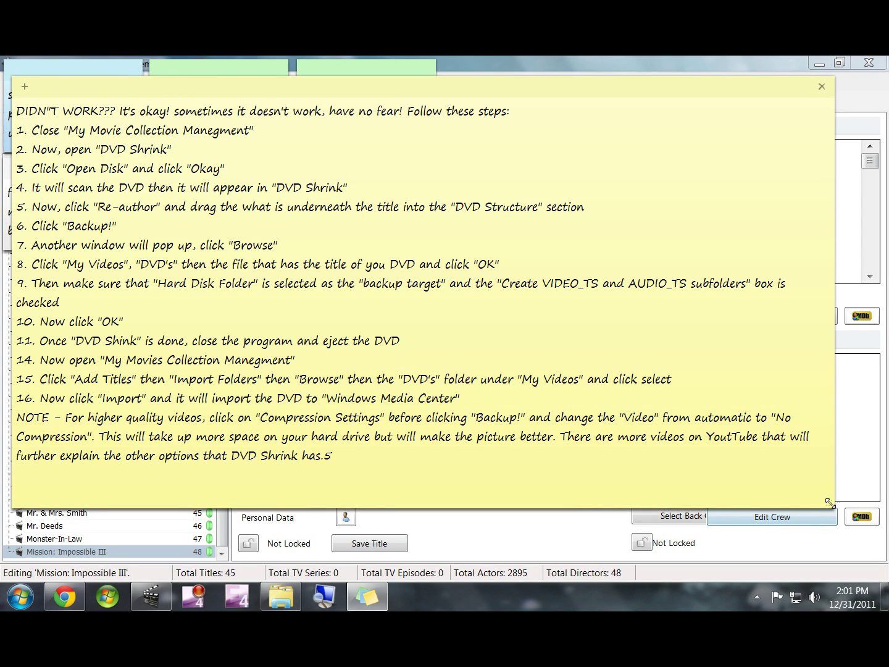
pyautogui.moveTo(830, 511); pyautogui.dragTo(801, 500)
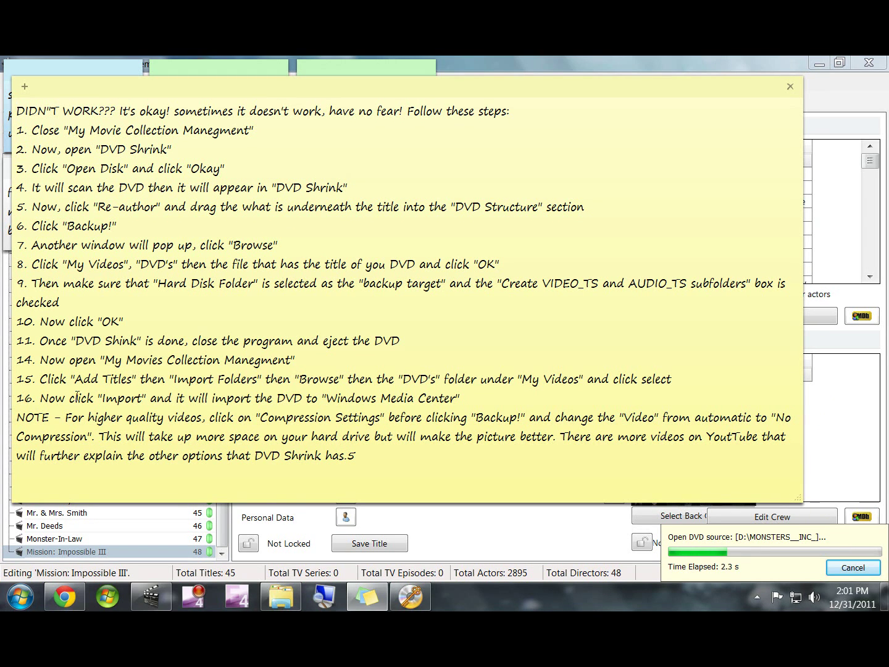
pyautogui.click(718, 56)
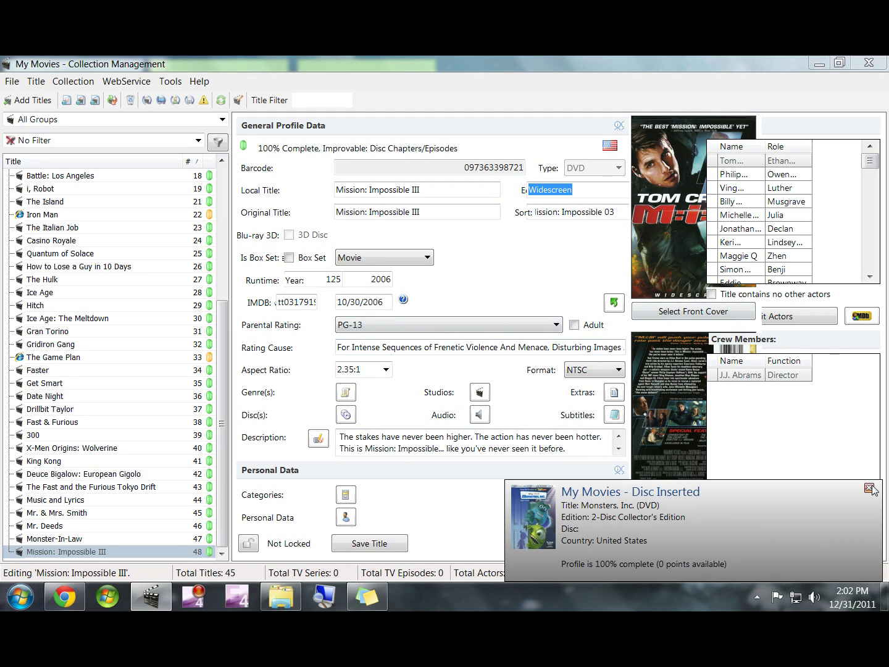
# Dismiss the Monsters, Inc. disc-inserted notice and close My Movies Collection Management.
pyautogui.click(869, 488)
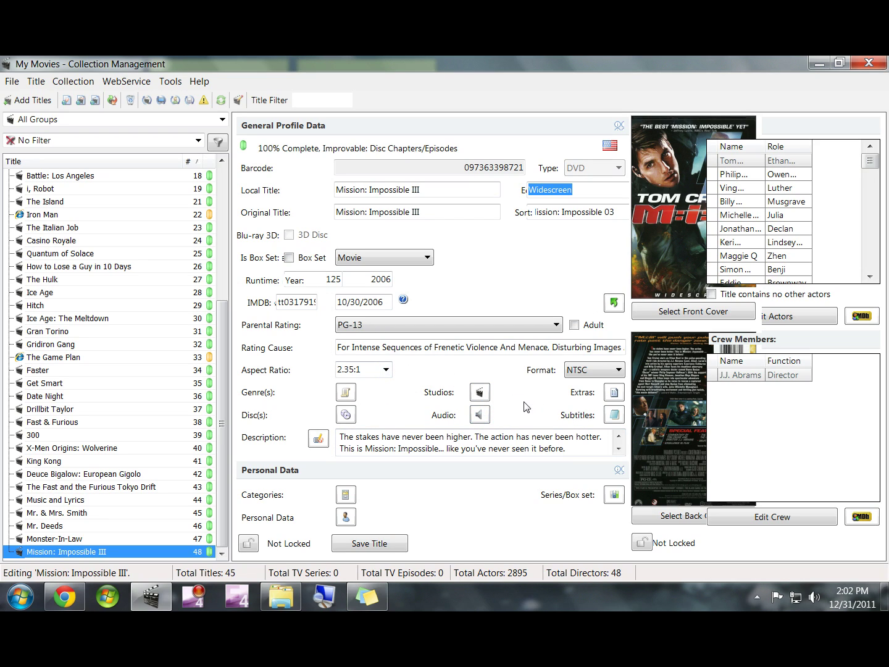
pyautogui.click(862, 64)
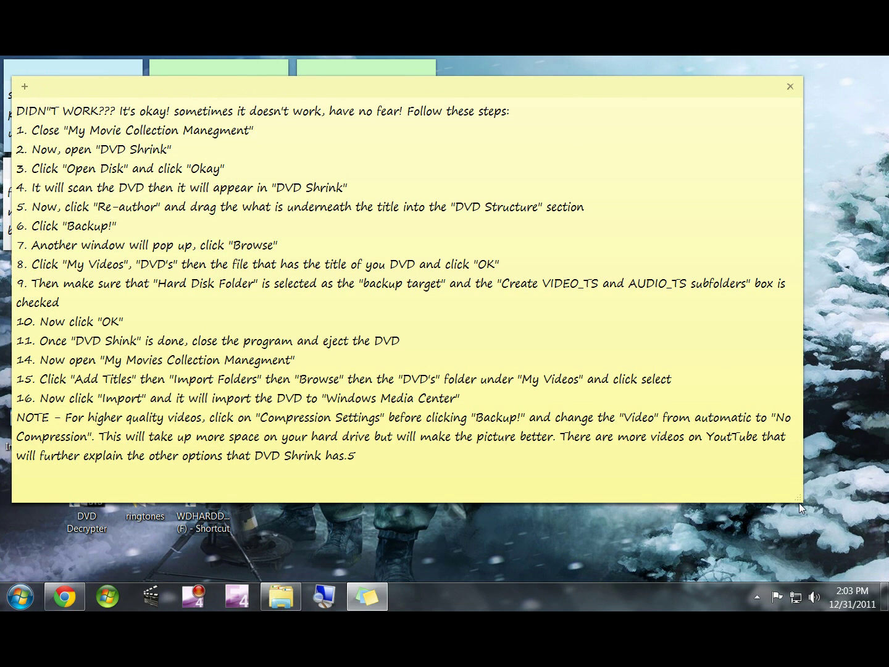
# Narrow the note, launch DVD Shrink 3.2, reposition and widen it, and open drive D: Monsters, Inc.
pyautogui.moveTo(798, 496); pyautogui.dragTo(700, 503)
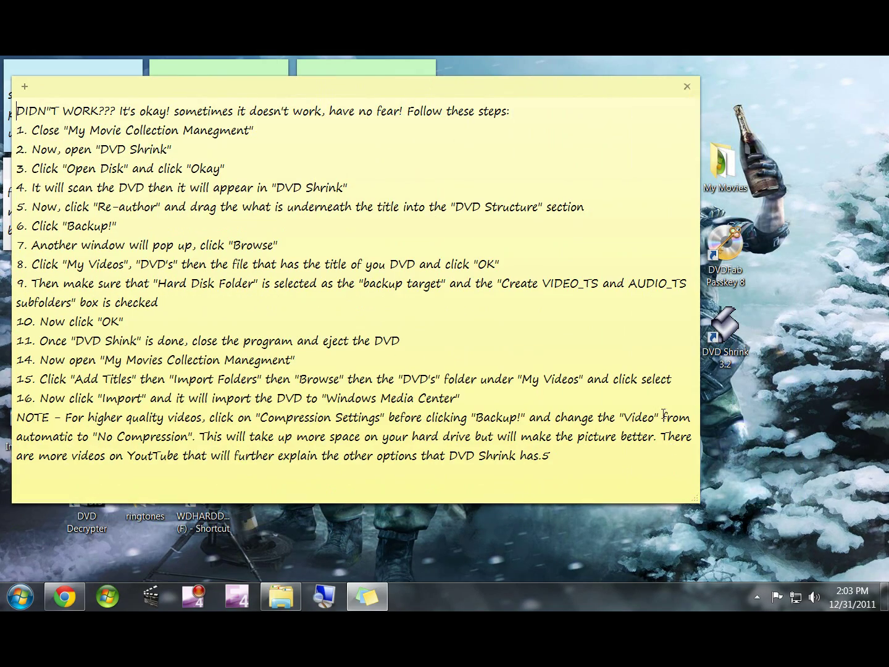
pyautogui.click(716, 342)
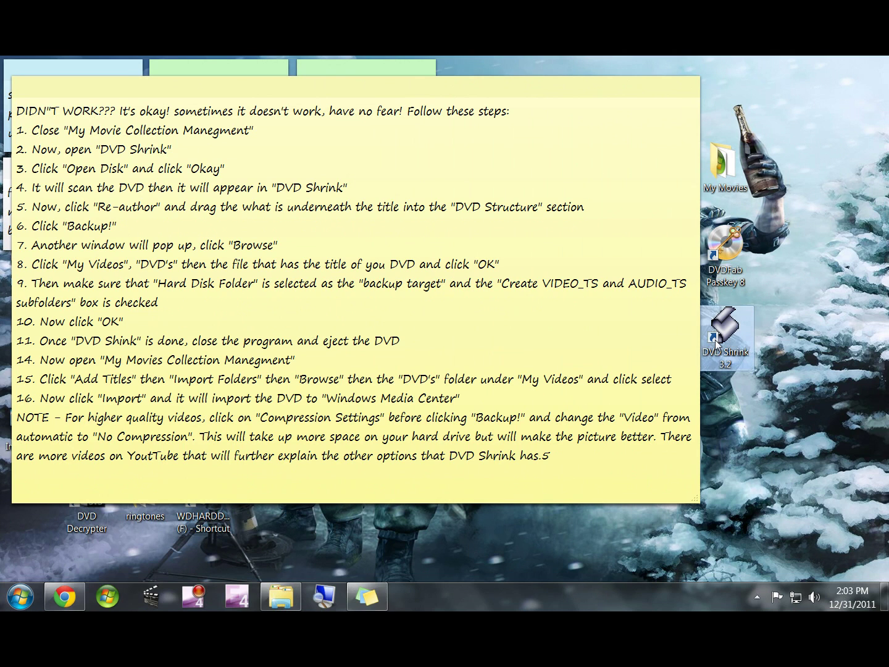
pyautogui.click(736, 453)
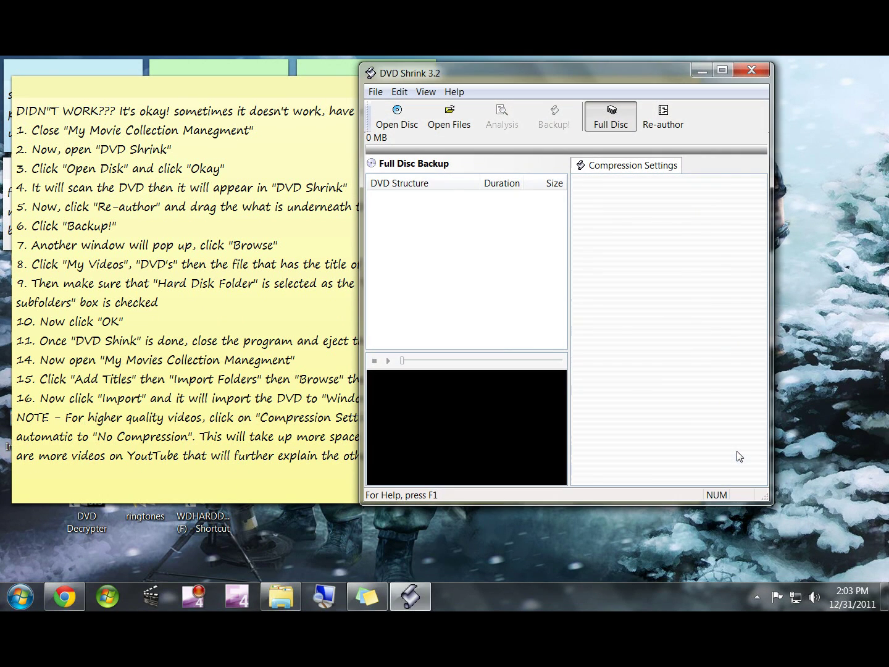
pyautogui.moveTo(494, 74); pyautogui.dragTo(317, 128)
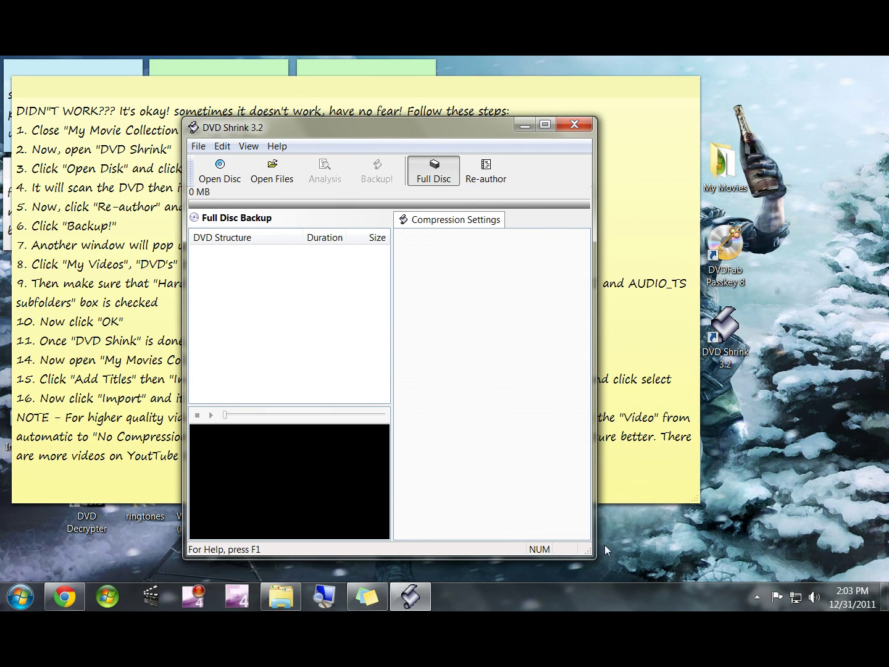
pyautogui.moveTo(583, 549); pyautogui.dragTo(634, 543)
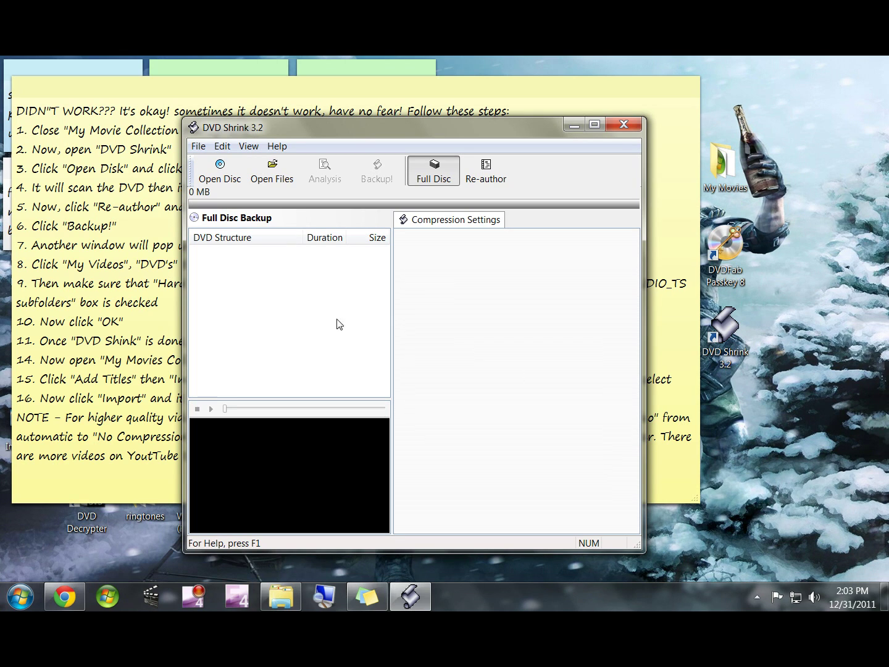
pyautogui.click(228, 179)
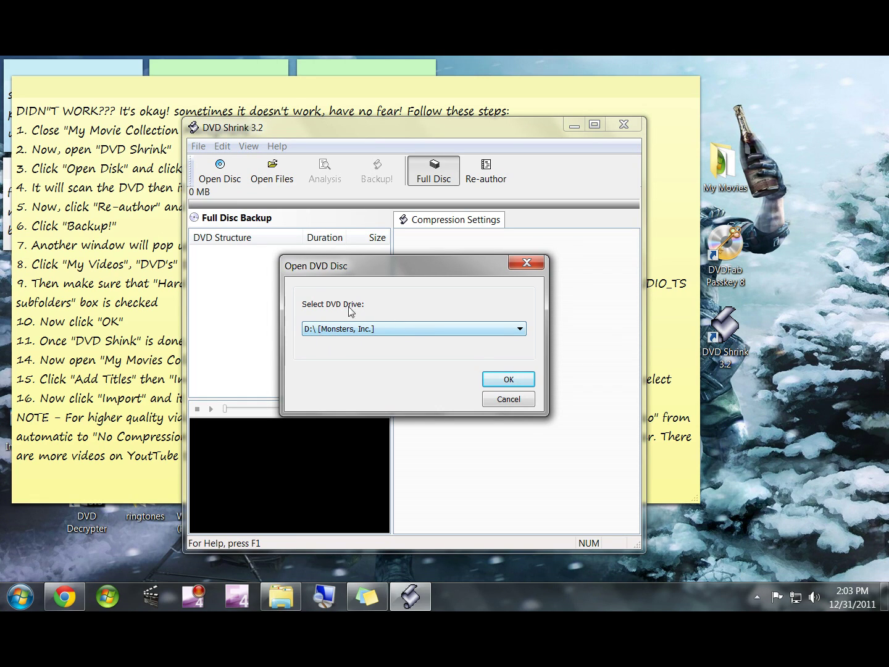
# Confirm opening the Monsters, Inc. disc from drive D: so DVD Shrink scans it.
pyautogui.click(508, 381)
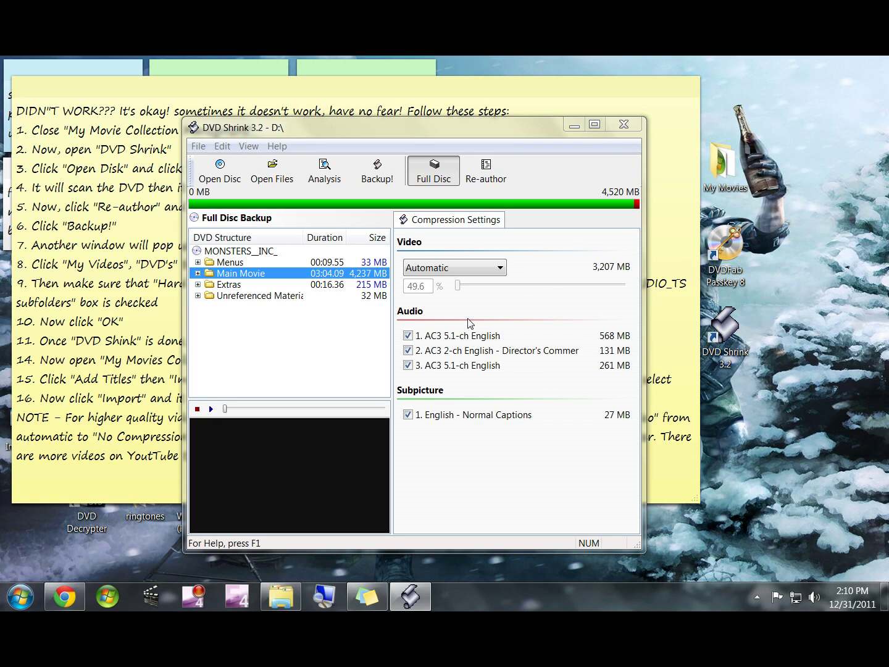
# Change the Main Movie video compression to No Compression (6,464 MB, total 7,777 MB).
pyautogui.click(454, 270)
pyautogui.click(457, 282)
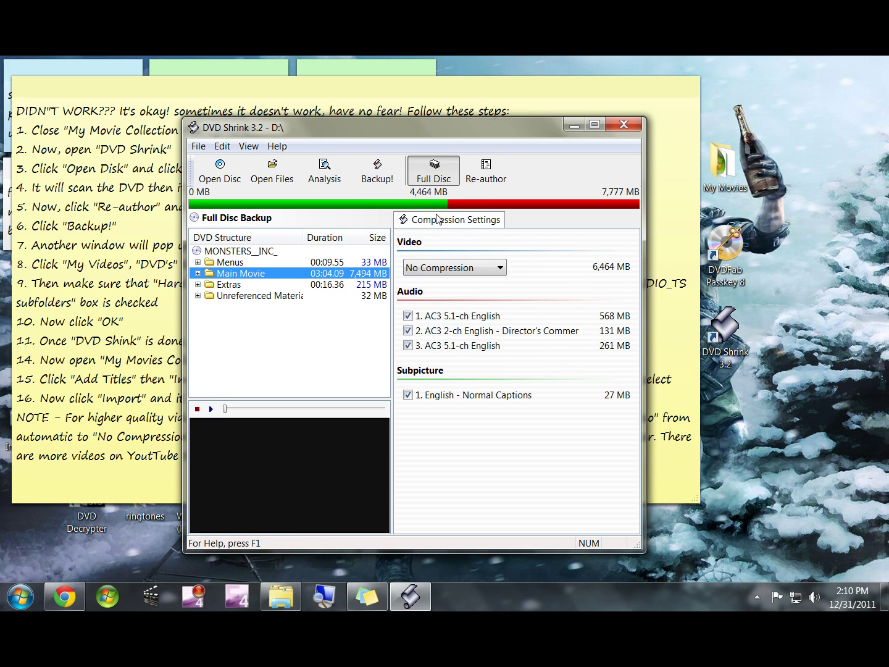
pyautogui.click(460, 267)
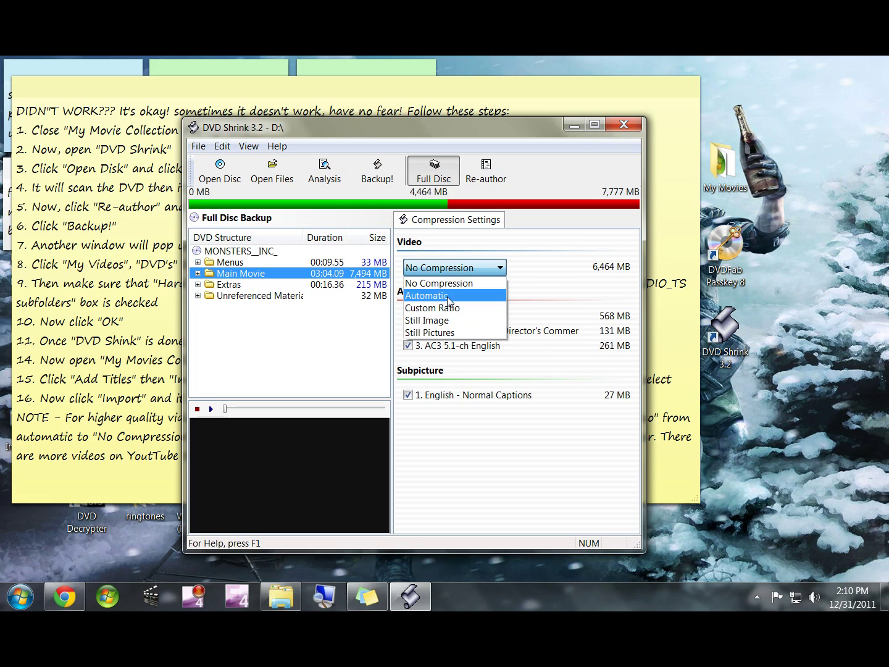
# Set the Main Movie video compression back to Automatic.
pyautogui.click(441, 296)
pyautogui.click(458, 271)
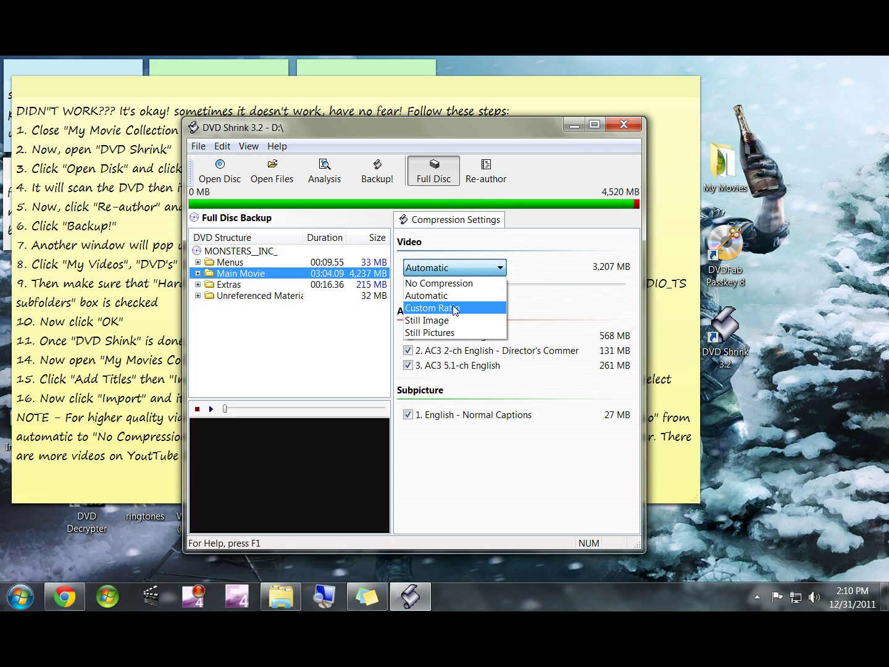
pyautogui.click(457, 307)
pyautogui.click(458, 272)
pyautogui.click(440, 295)
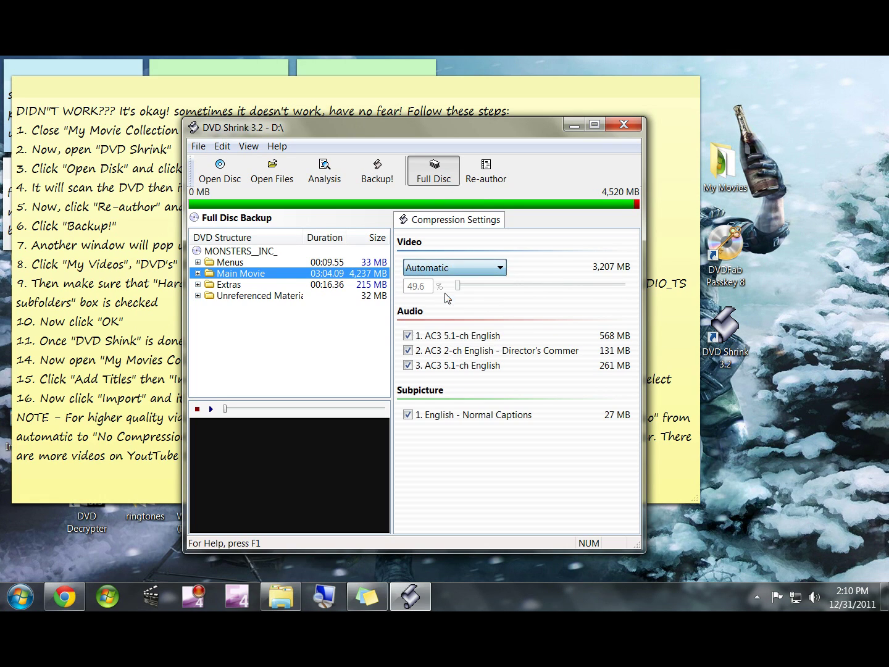
# Uncheck the director's commentary, third audio track and English captions, bringing the total to 4,464 MB.
pyautogui.click(408, 350)
pyautogui.click(407, 366)
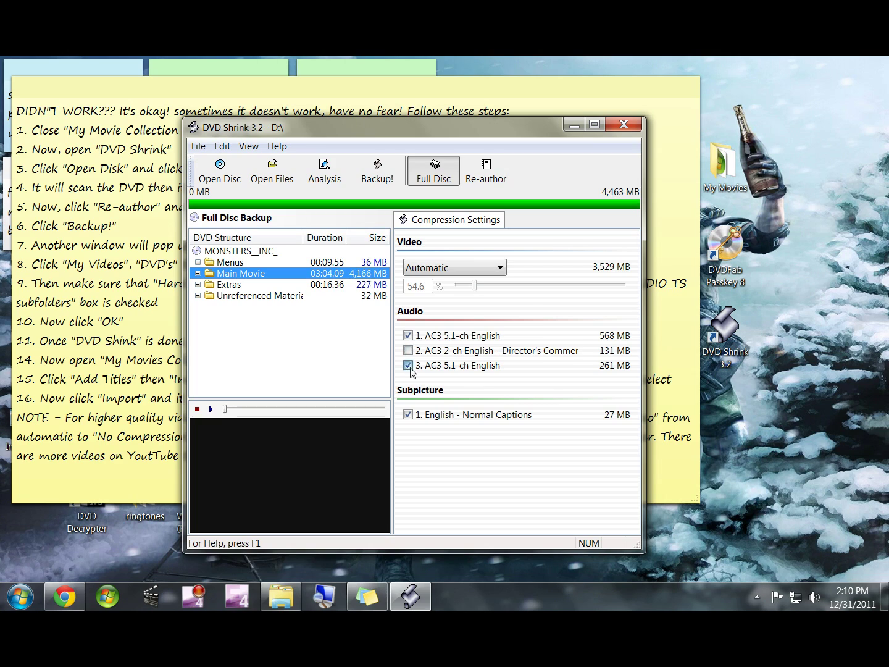
pyautogui.click(409, 413)
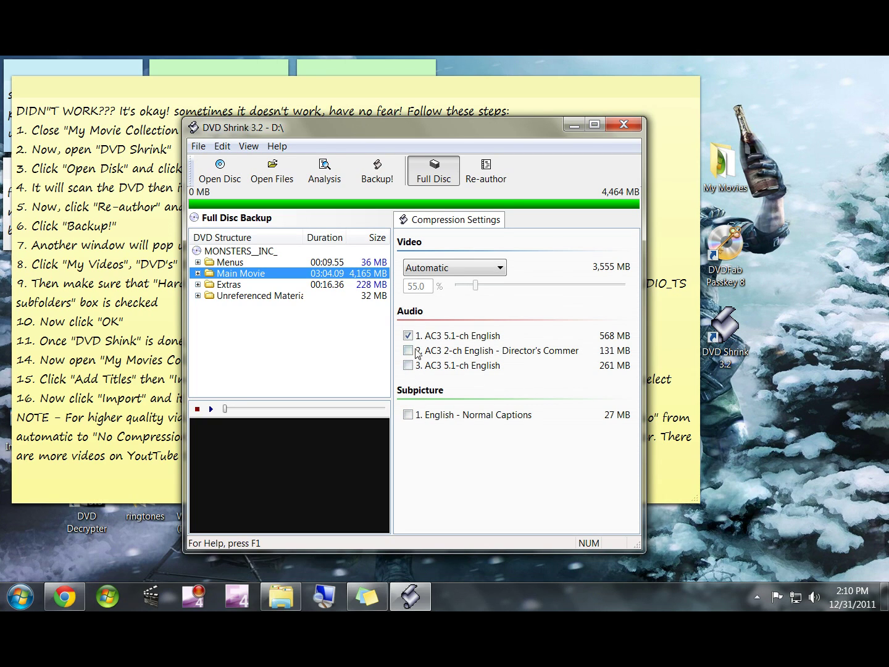